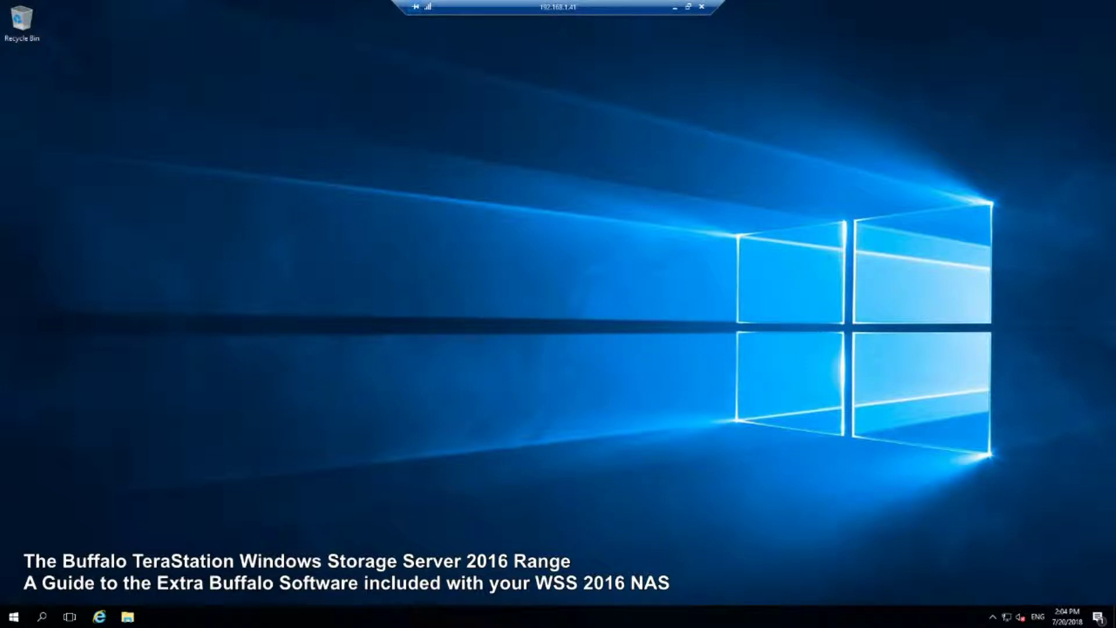
Step: Open the Start menu to show the Buffalo tool tiles, such as Buffalo Dashboard and RAID Builder
click(14, 616)
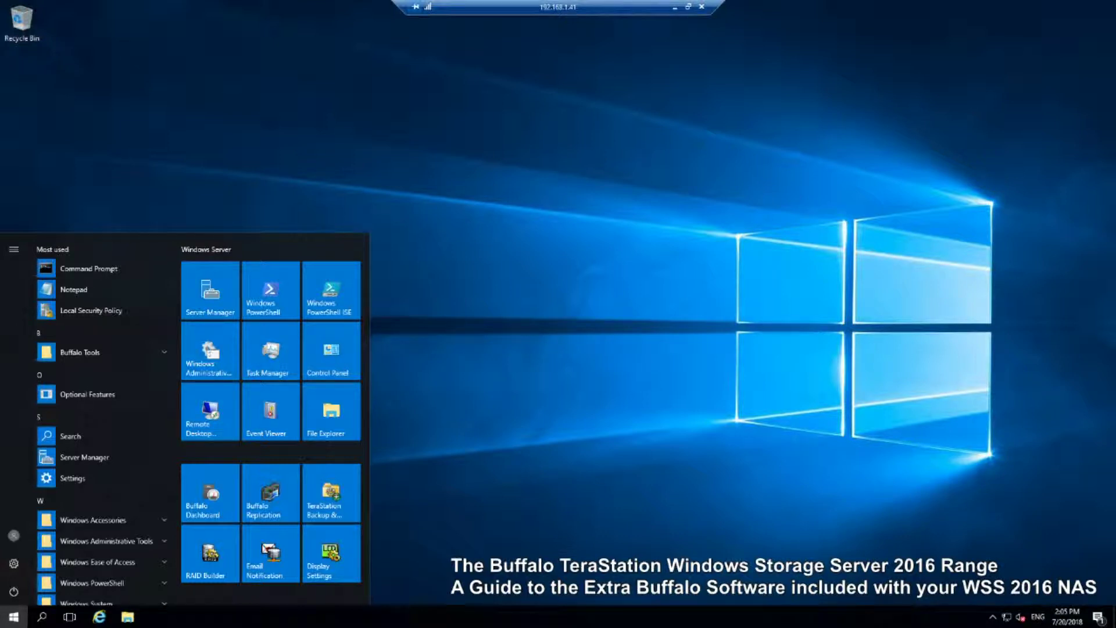
Step: Close the Start menu and bring it back up to reach the Buffalo tiles
click(466, 324)
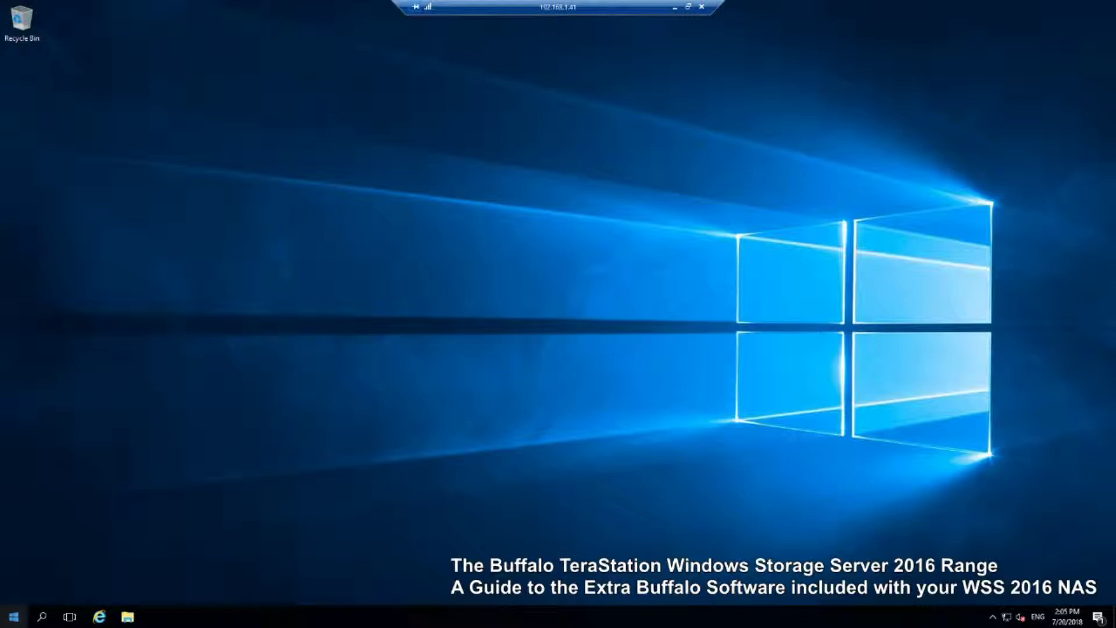
click(5, 619)
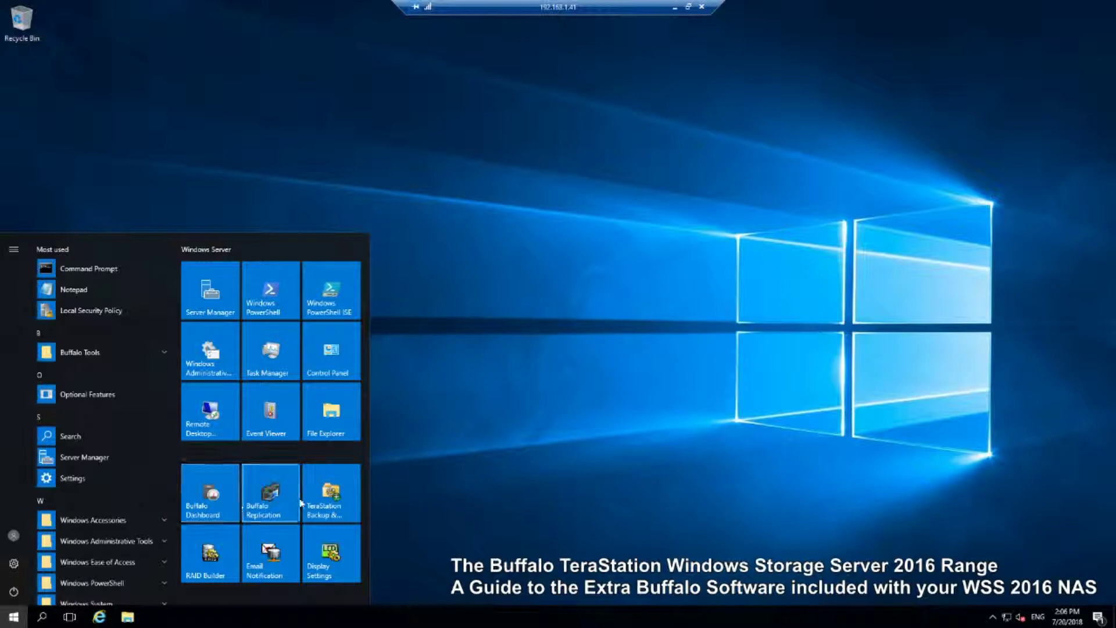
Step: Dismiss Buffalo Dashboard's multiple-launch error and end its process in Task Manager
click(213, 511)
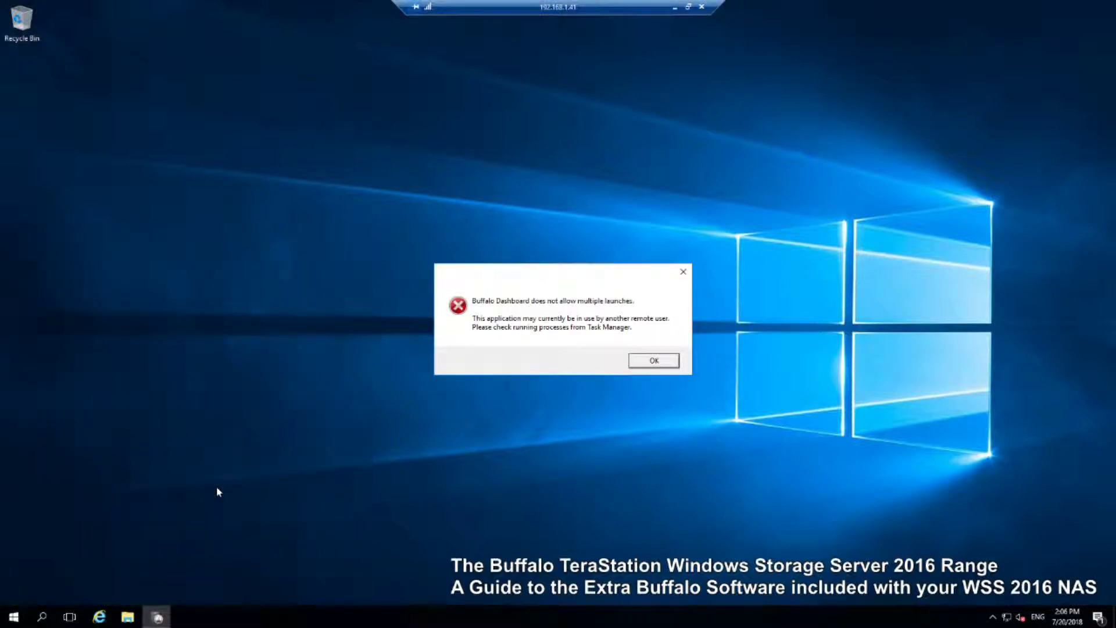
click(654, 361)
right_click(207, 618)
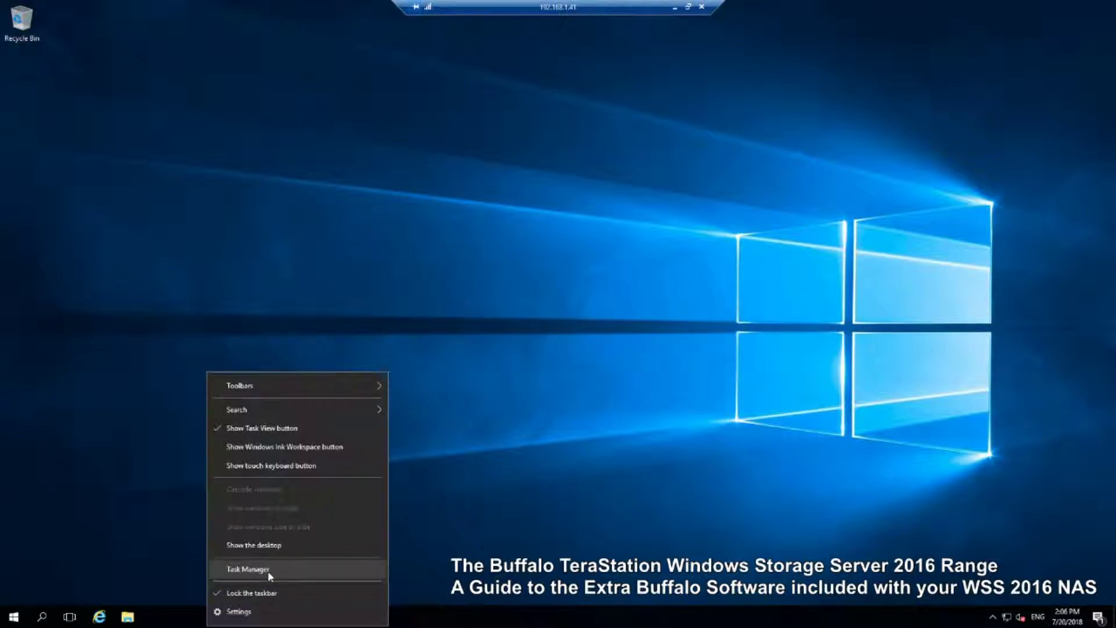
click(269, 573)
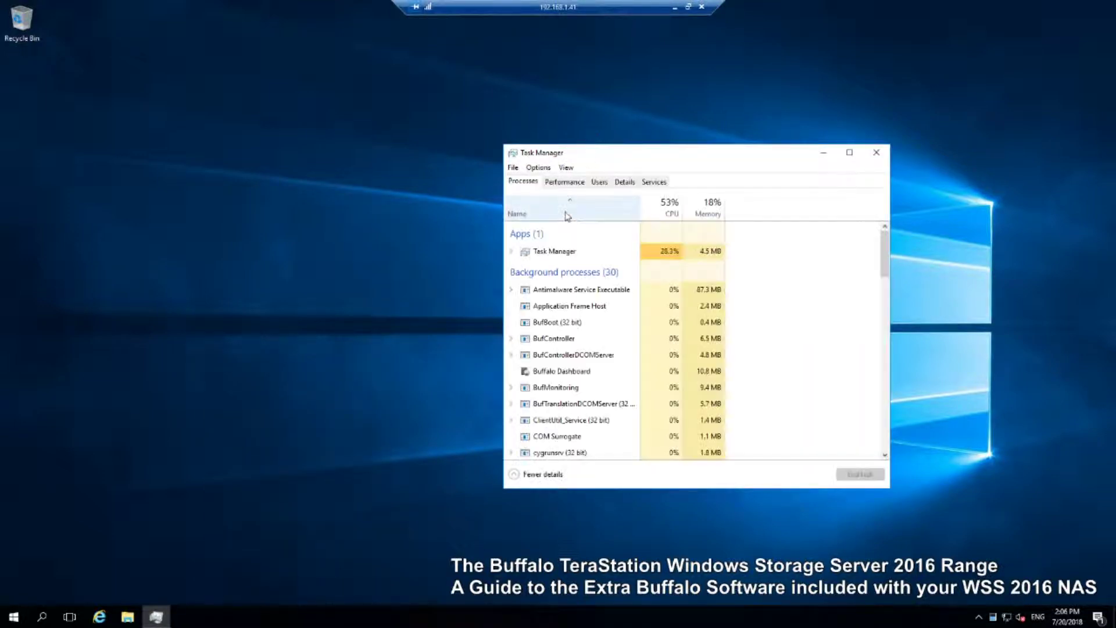
right_click(554, 373)
click(588, 380)
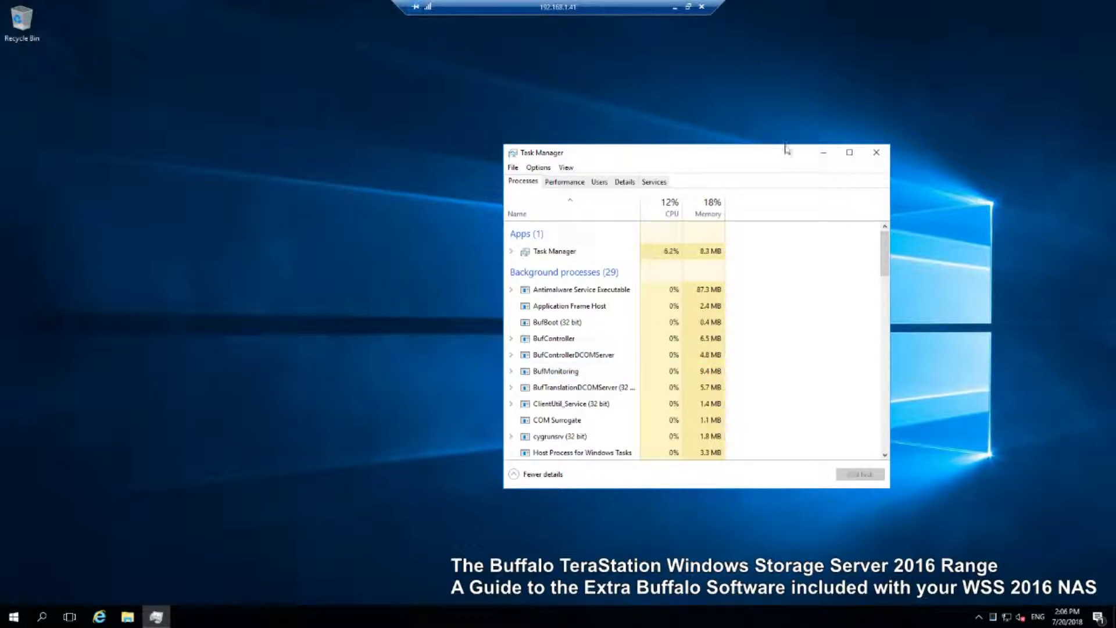
click(827, 154)
click(13, 616)
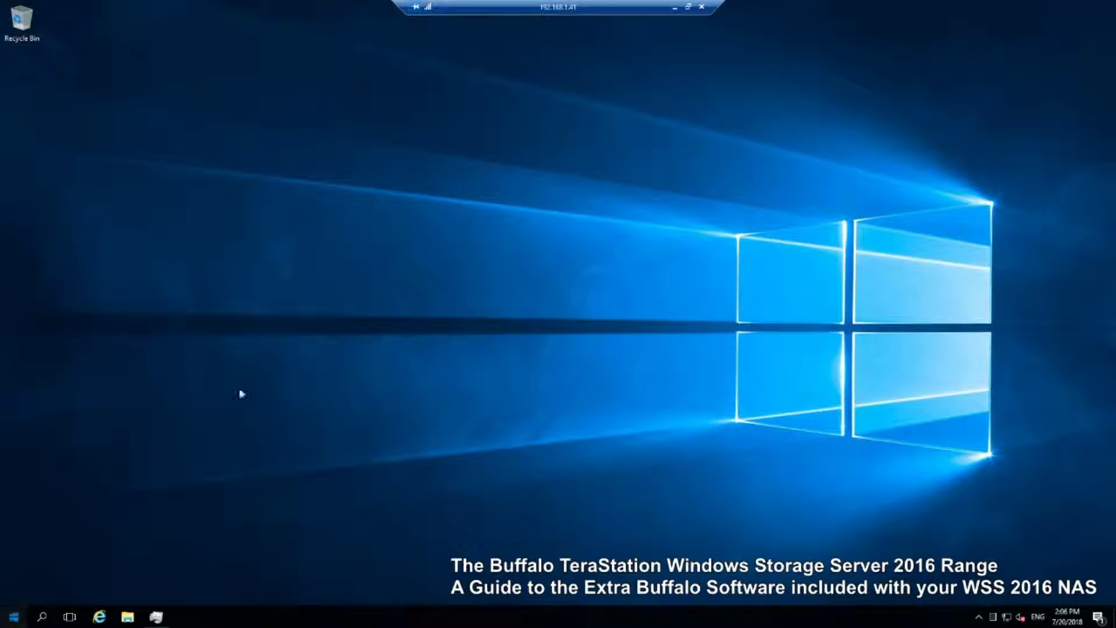
Step: Relaunch Buffalo Dashboard from its tile, then reopen the Start menu of Buffalo tools
click(218, 511)
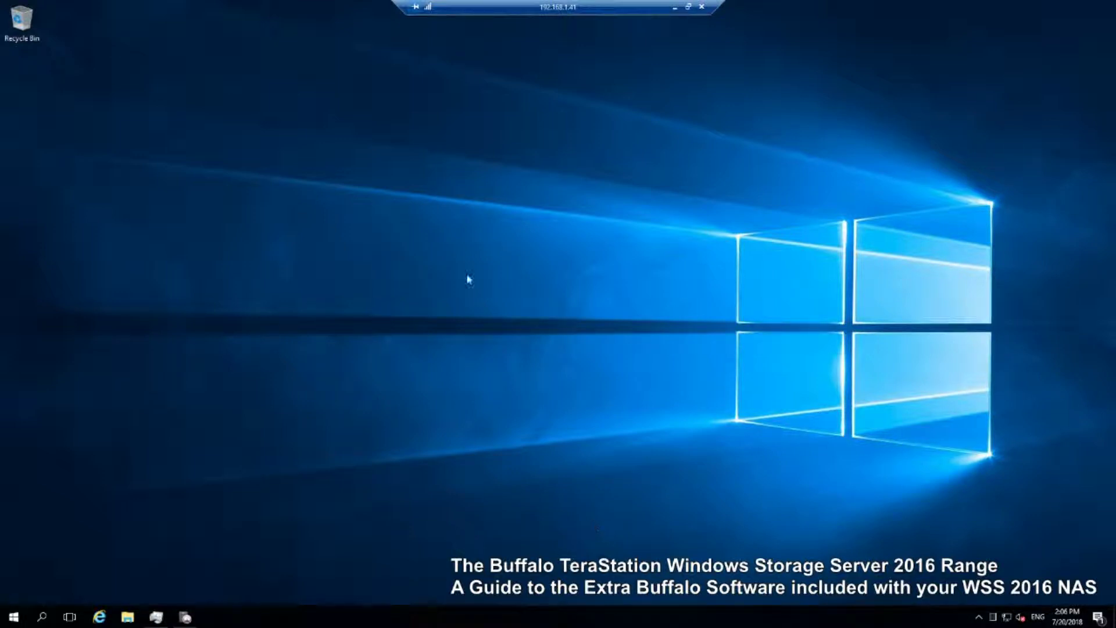
click(14, 617)
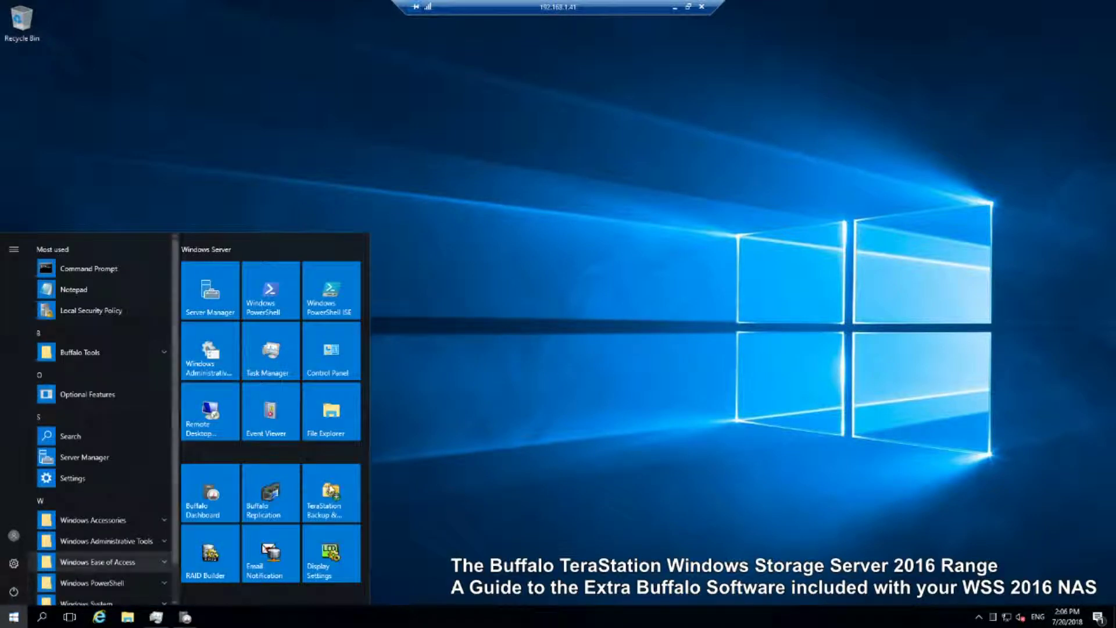
Step: Launch Buffalo Replication and move its window to the centre of the screen
click(271, 504)
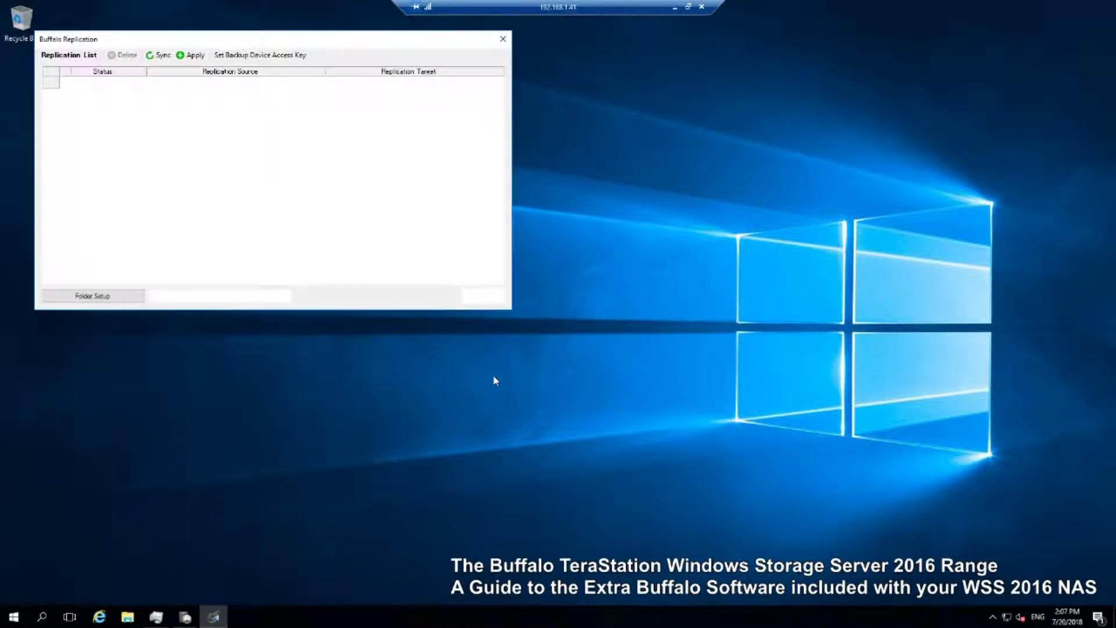
drag(319, 44, 633, 243)
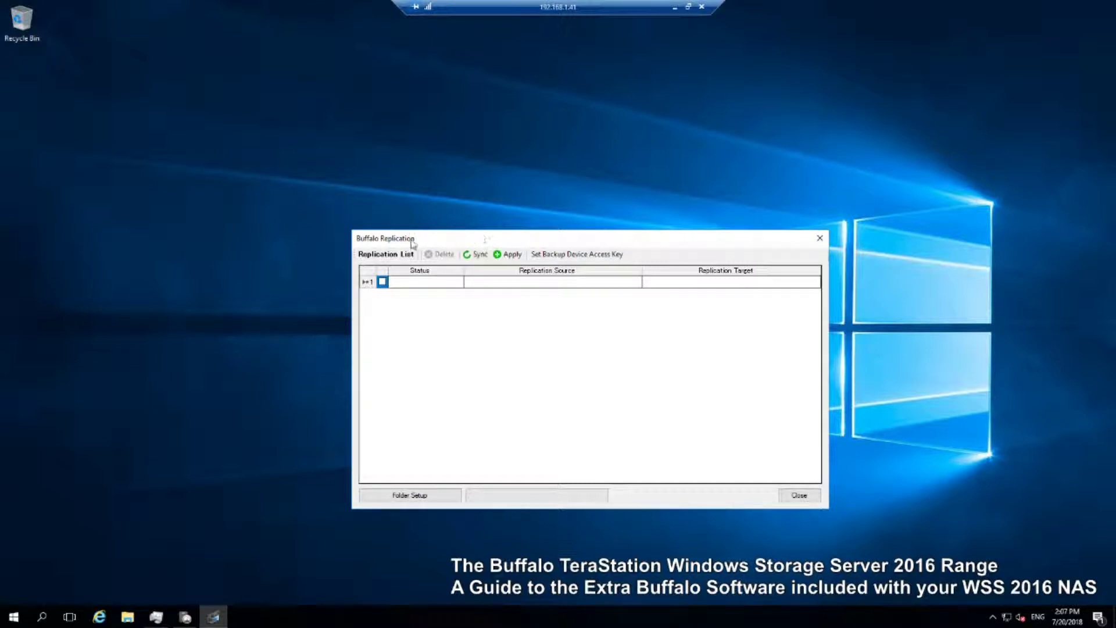
Step: Close Buffalo Replication, then look through the Windows Administrative Tools folder and close it
click(820, 238)
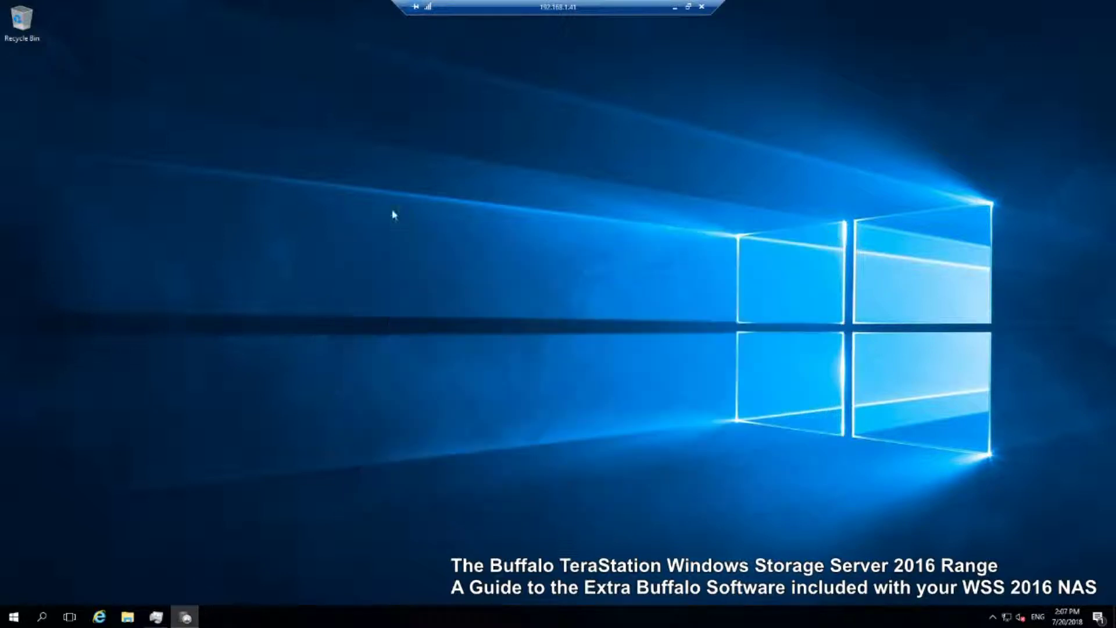
click(13, 617)
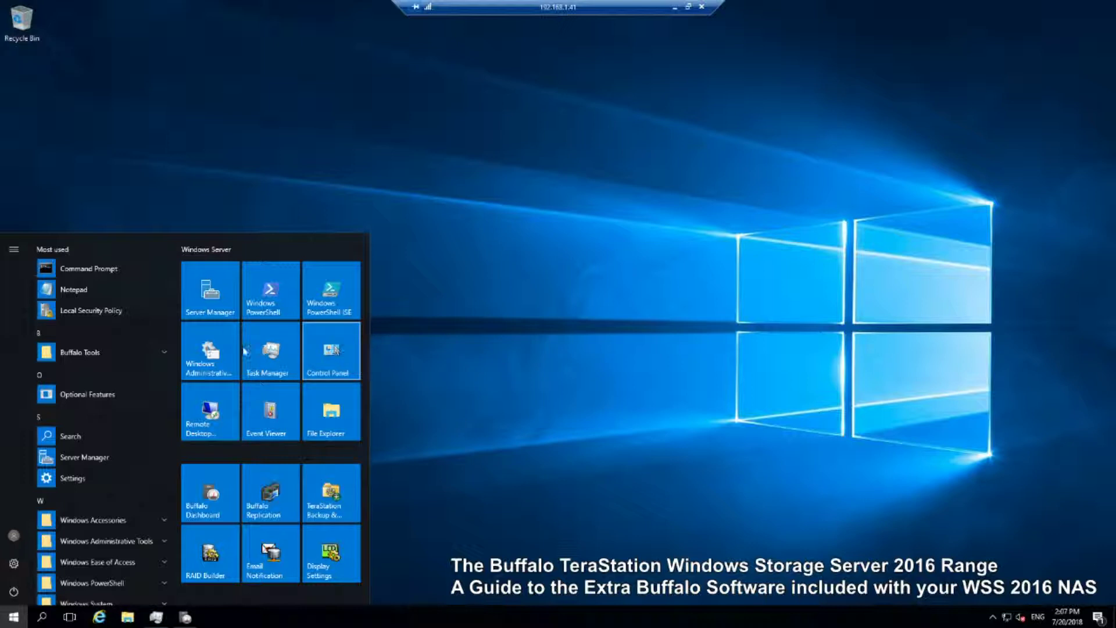
click(813, 212)
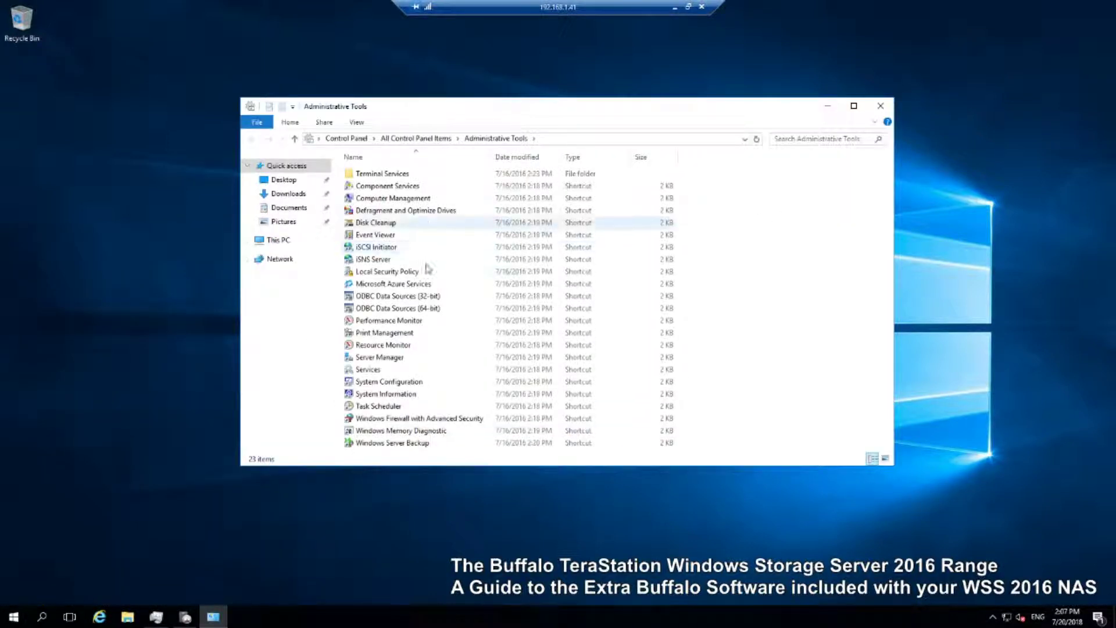
click(879, 112)
Step: Reopen Buffalo Replication from the Start menu and close it again
click(13, 616)
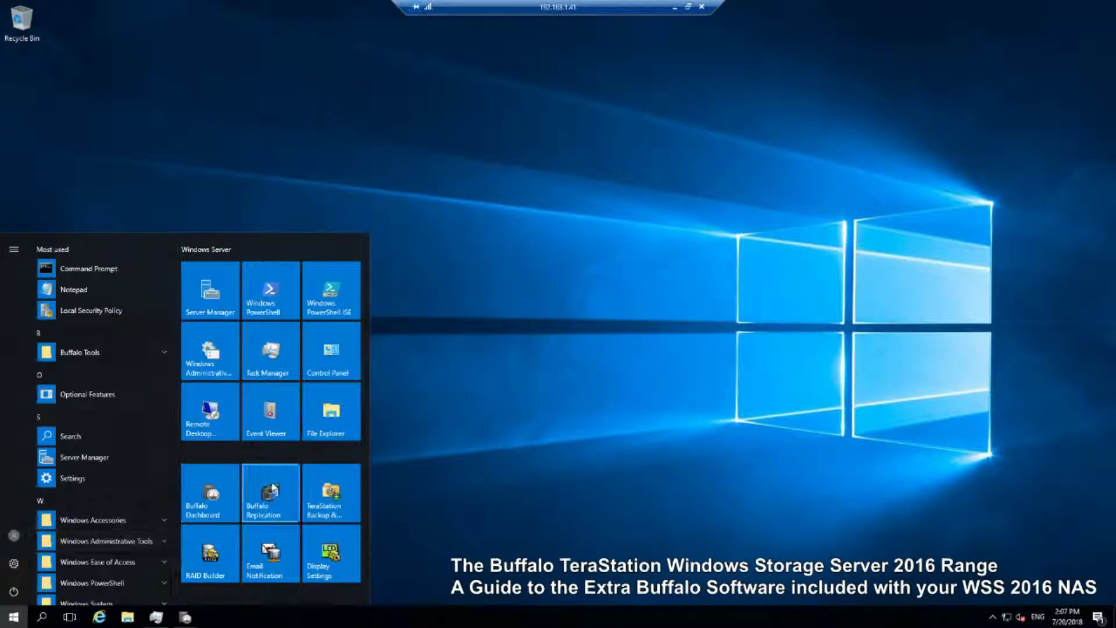
click(271, 489)
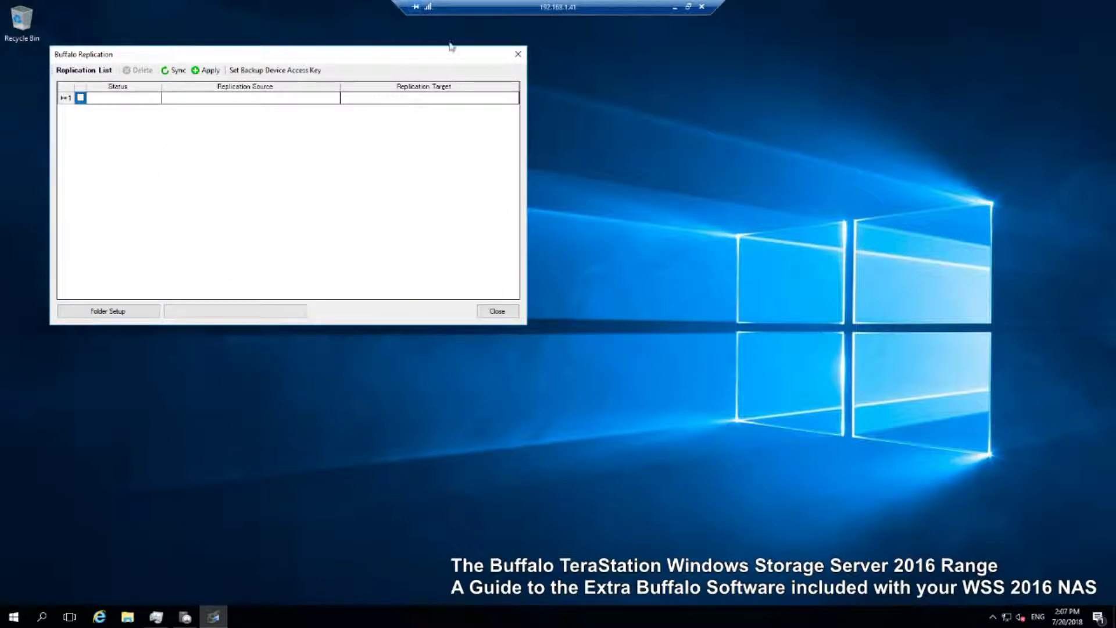
click(518, 54)
Step: Open TeraStation backup folder settings, close them without saving, then launch RAID Builder
click(13, 617)
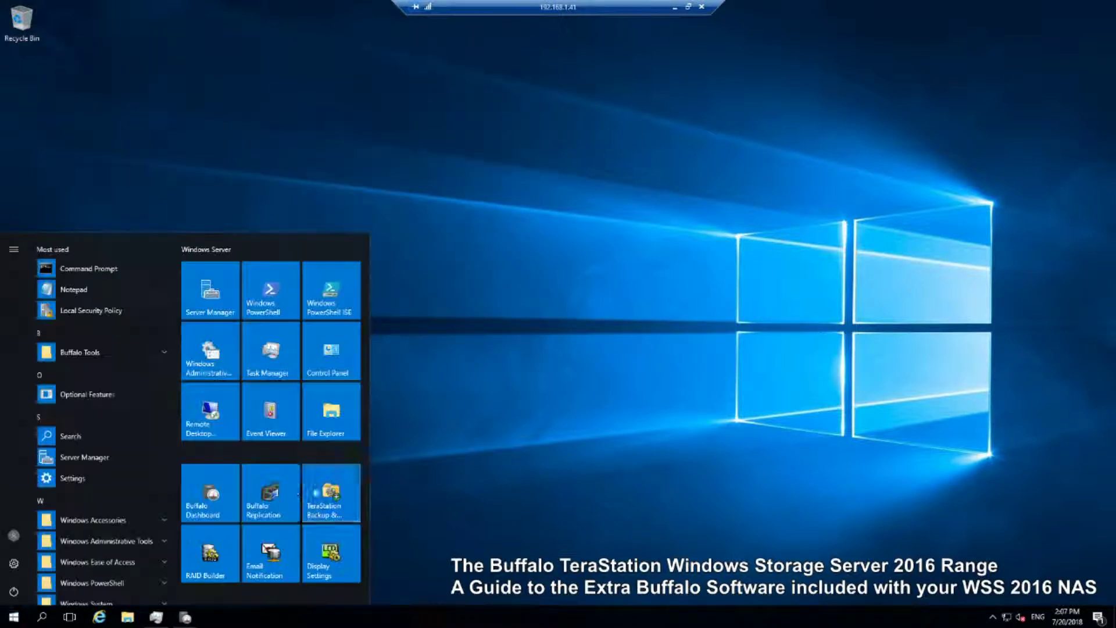
click(318, 488)
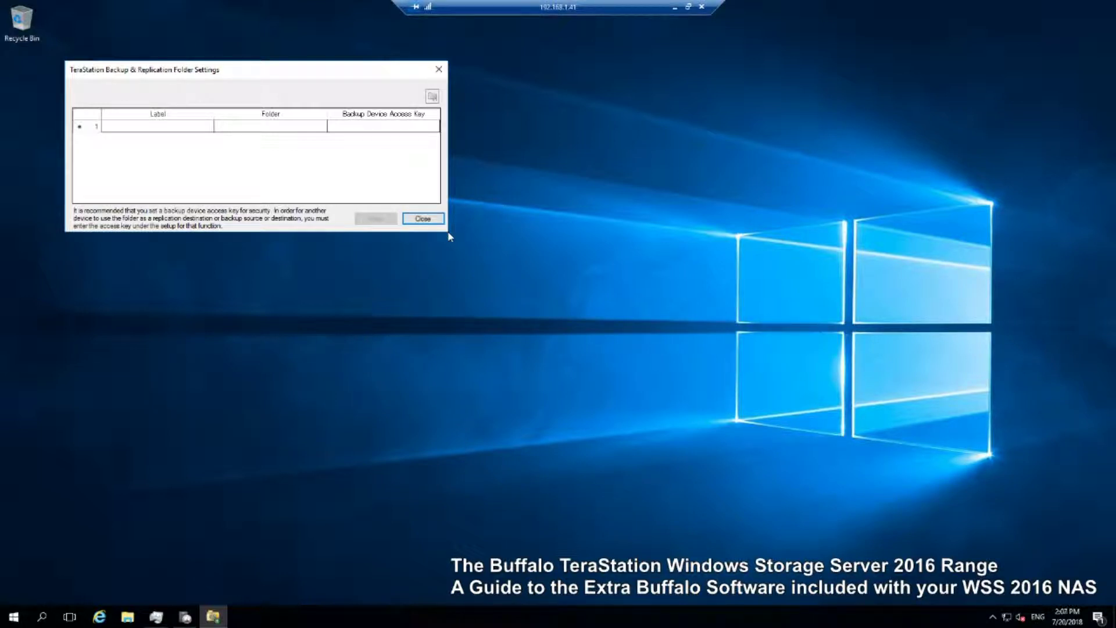
click(439, 69)
click(557, 352)
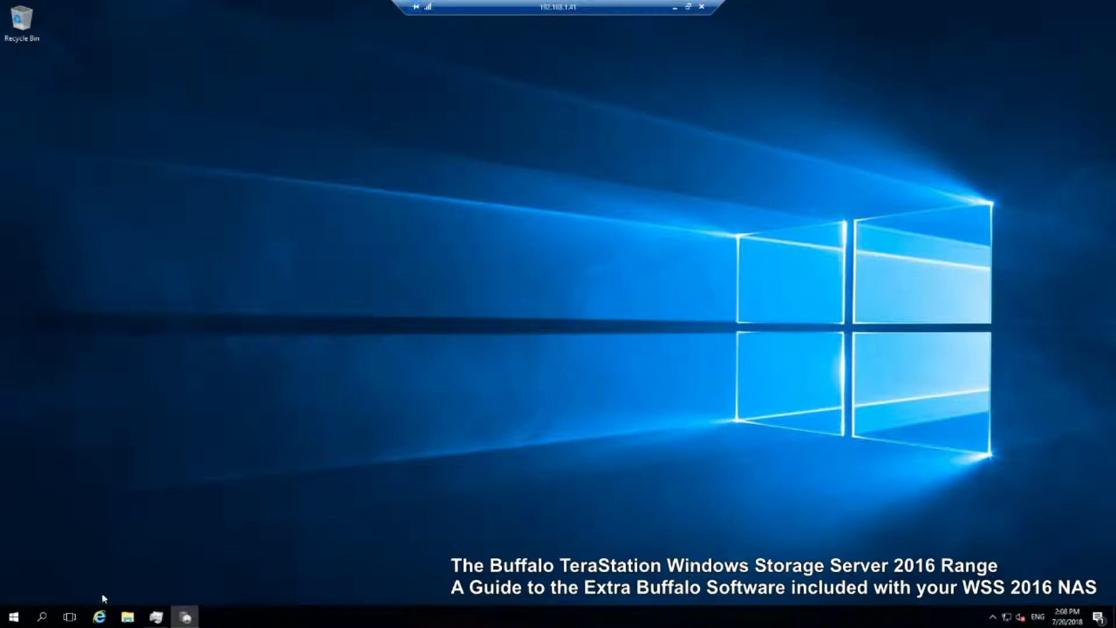
key(super)
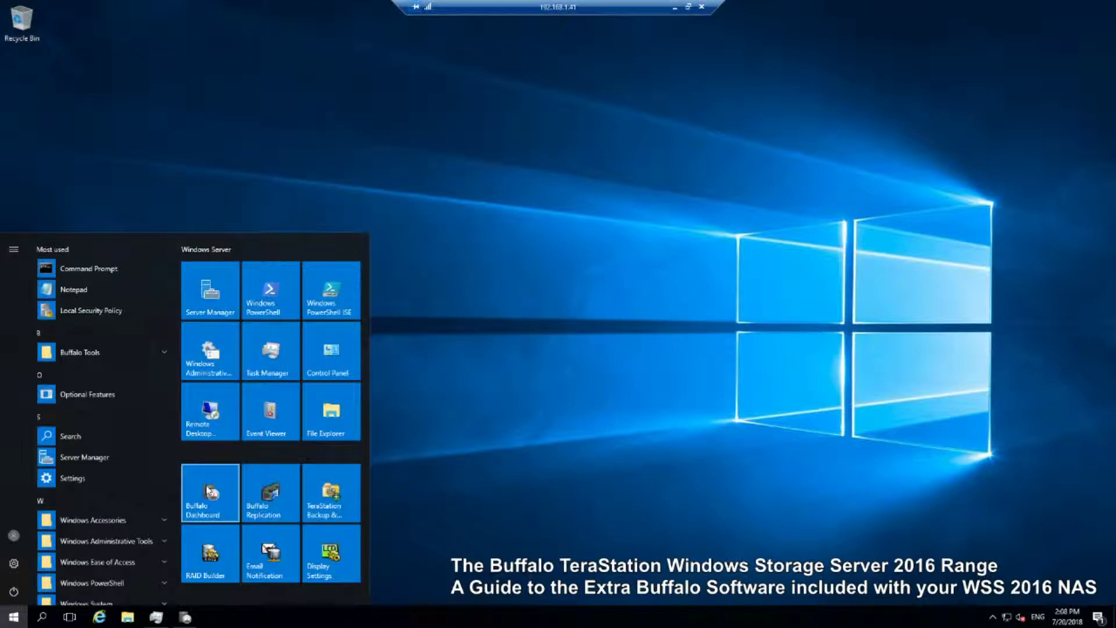
click(216, 559)
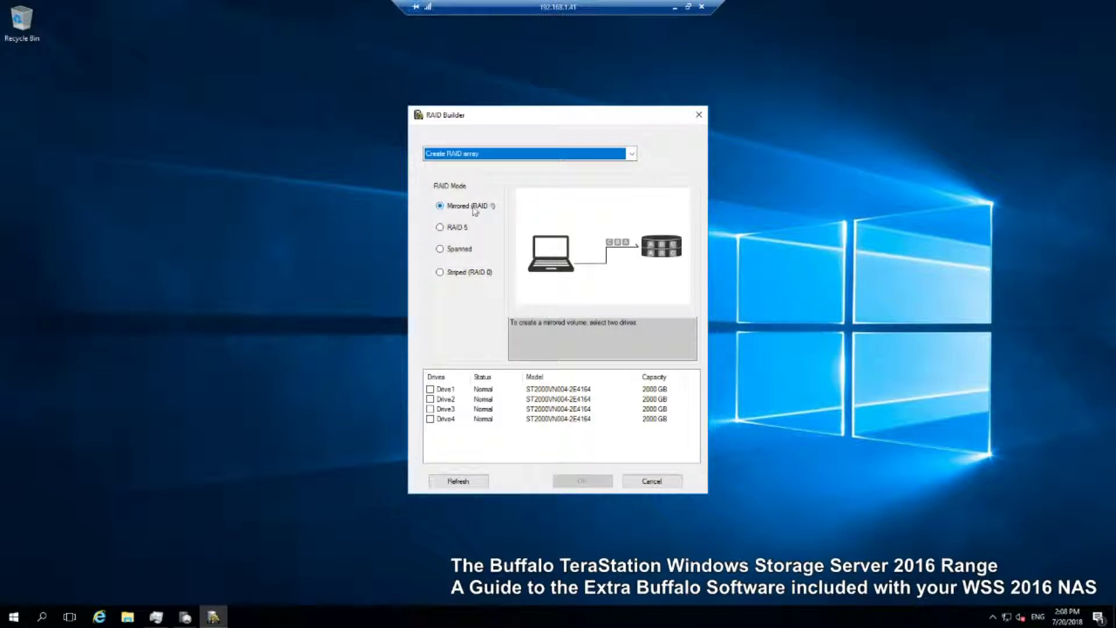
Step: Tick Drive1 and Drive2 as a mirrored pair, then switch the array type to RAID 5
click(430, 389)
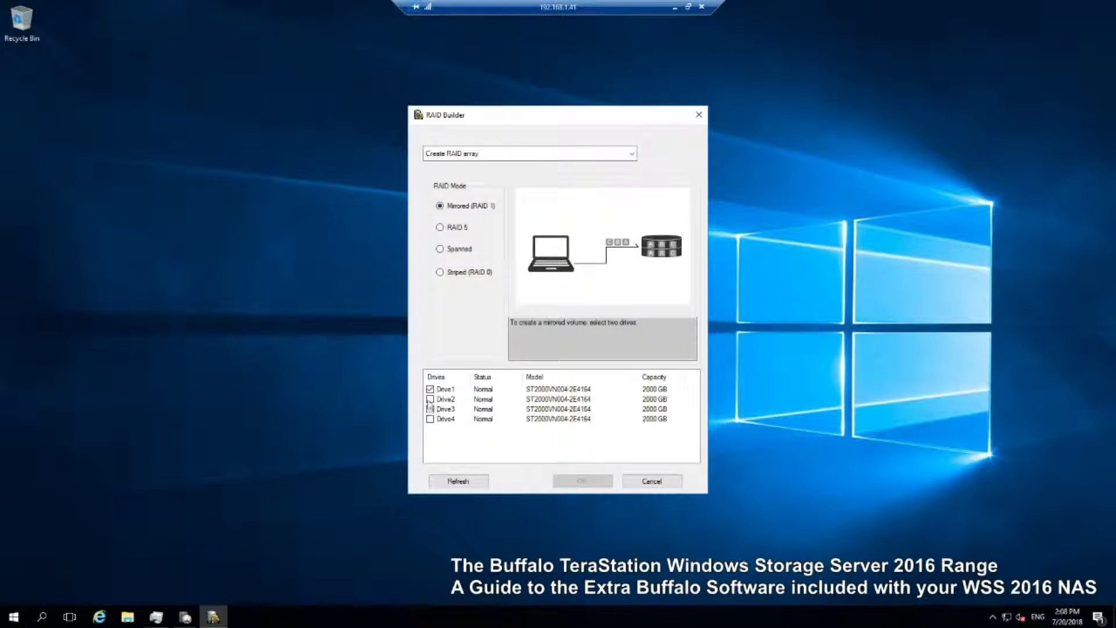
click(430, 399)
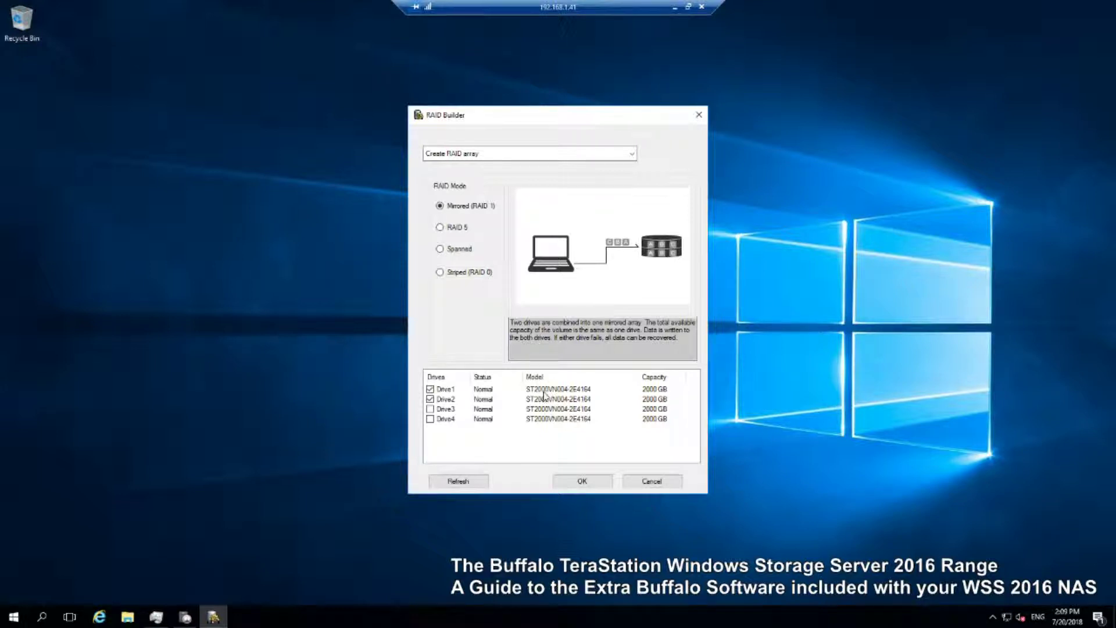
click(440, 228)
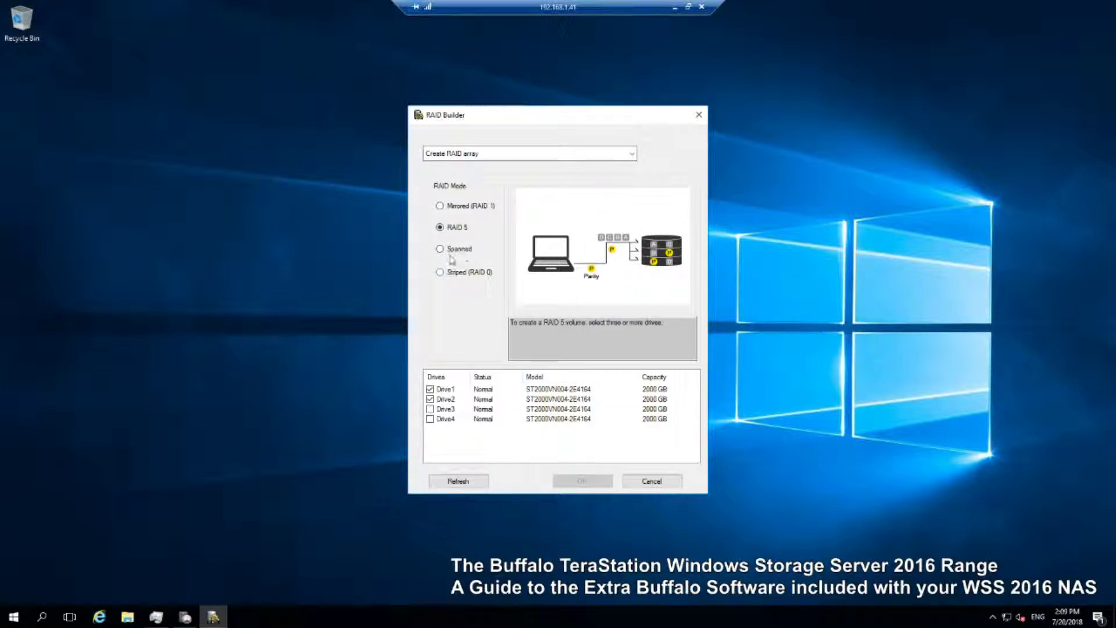
Step: Add Drive3 for RAID 5, try Spanned and Striped (RAID 0) with Drive4, then return to Mirrored (RAID 1)
click(430, 410)
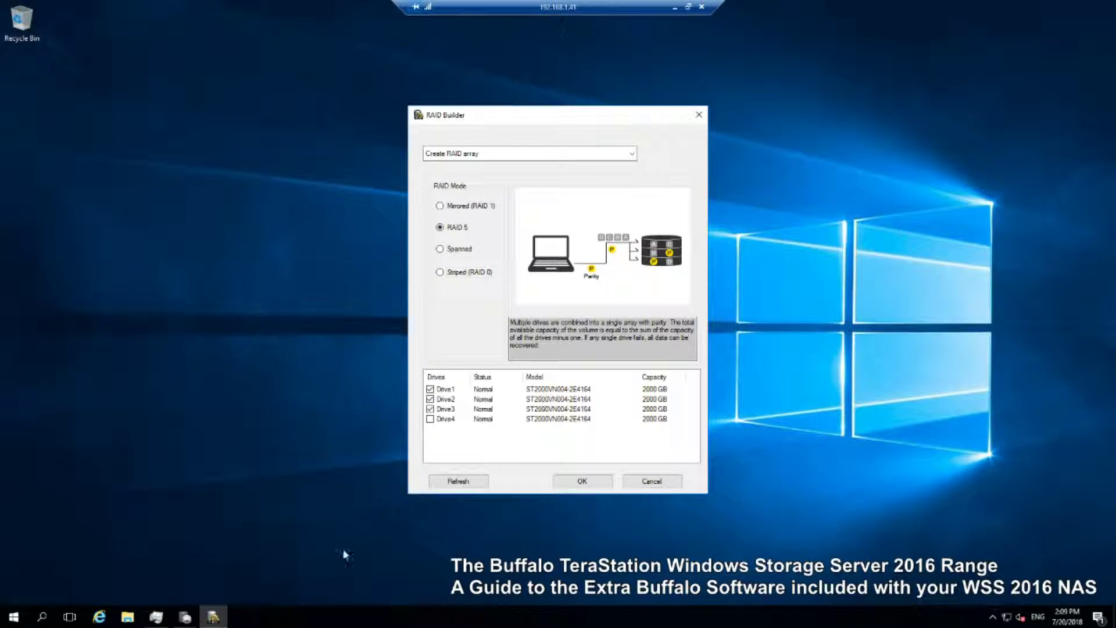
click(440, 248)
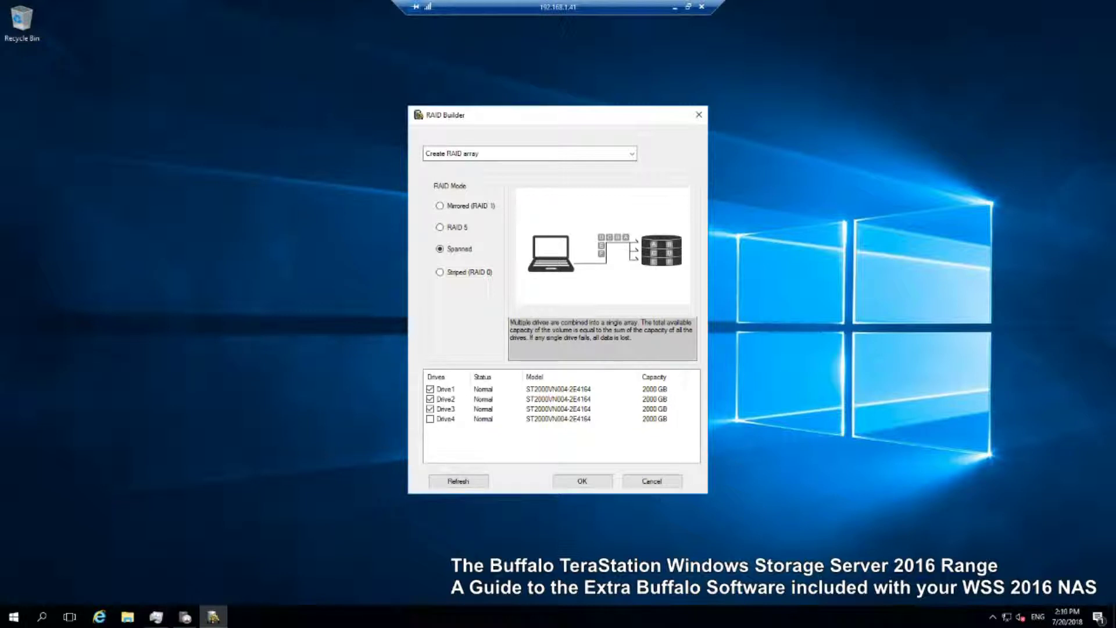
click(456, 274)
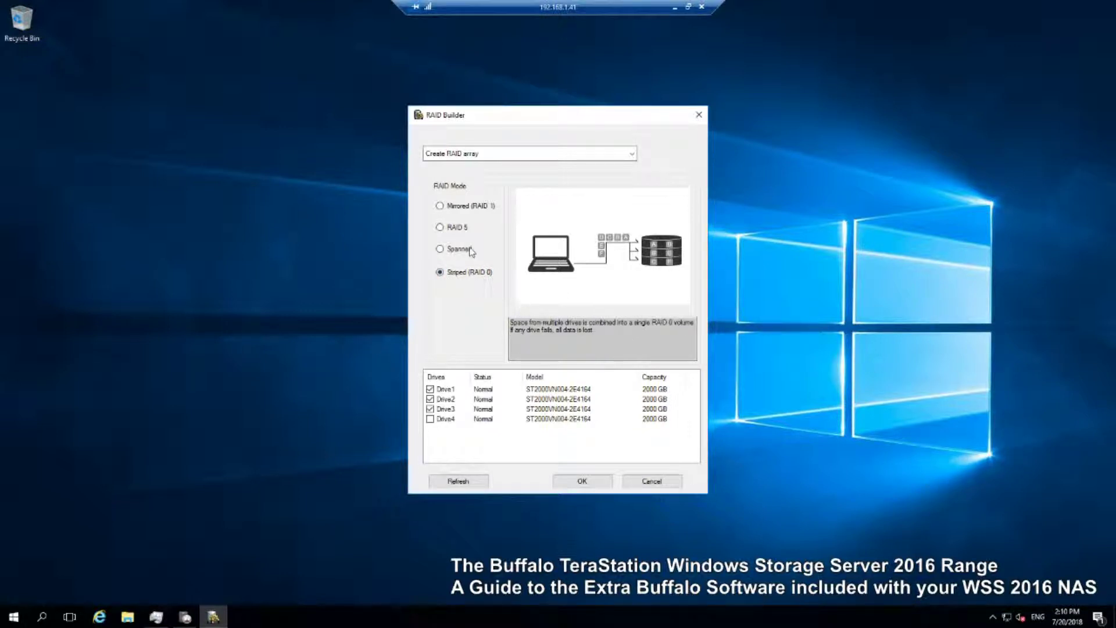
click(440, 248)
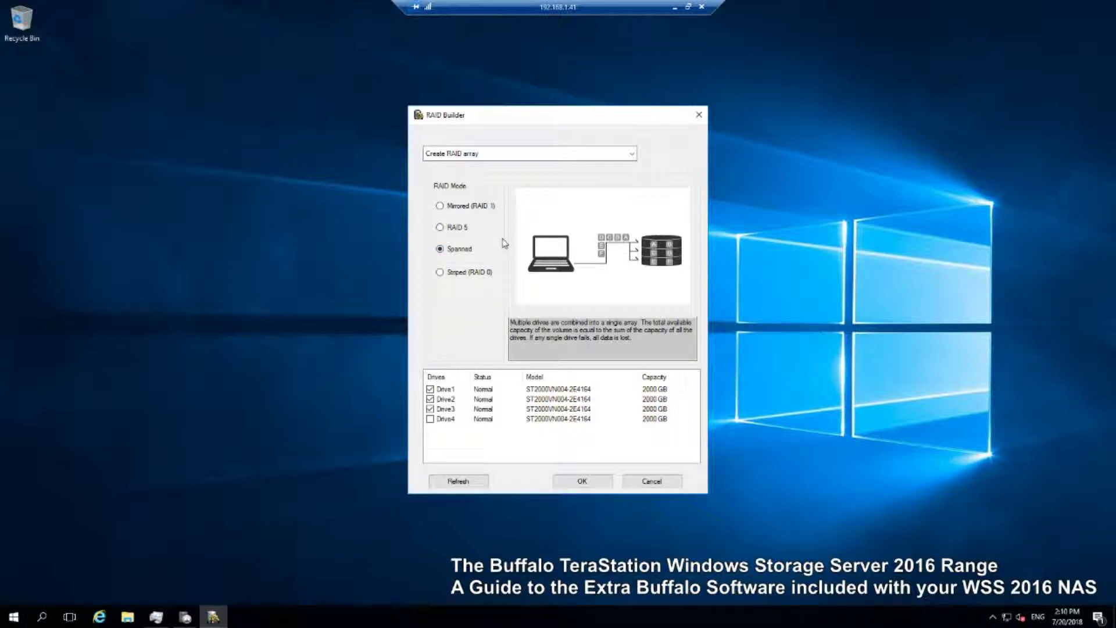
click(460, 273)
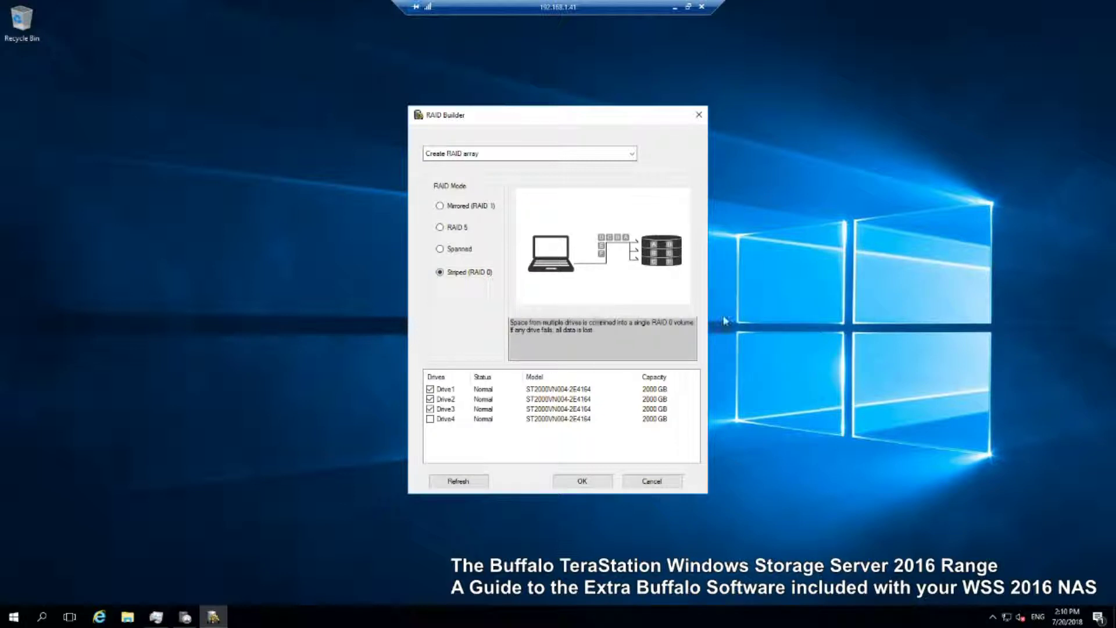
click(430, 419)
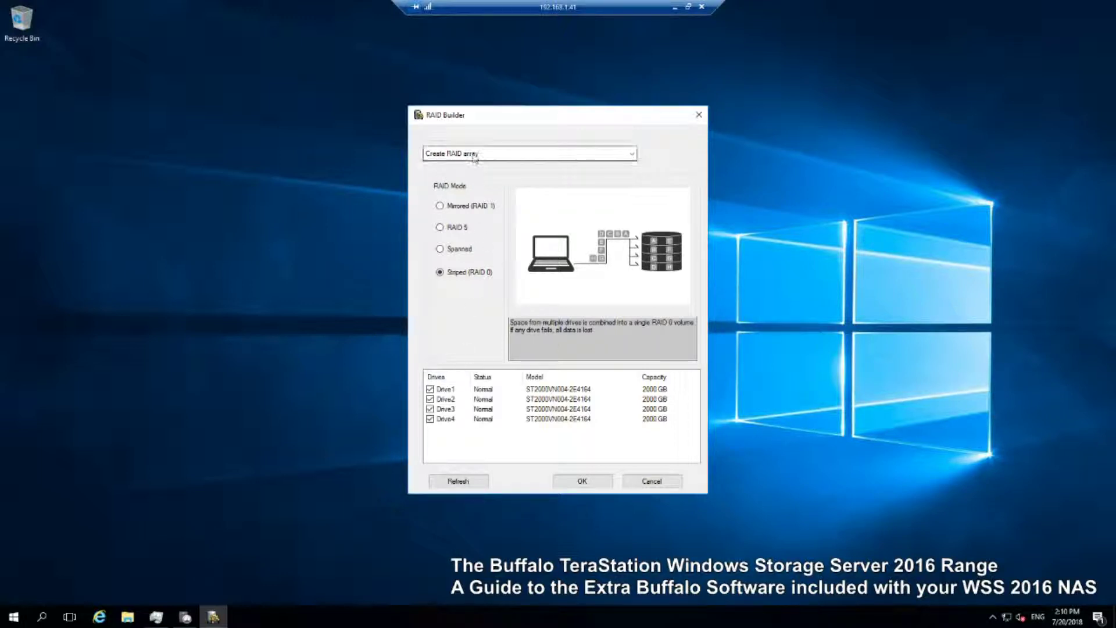
click(440, 206)
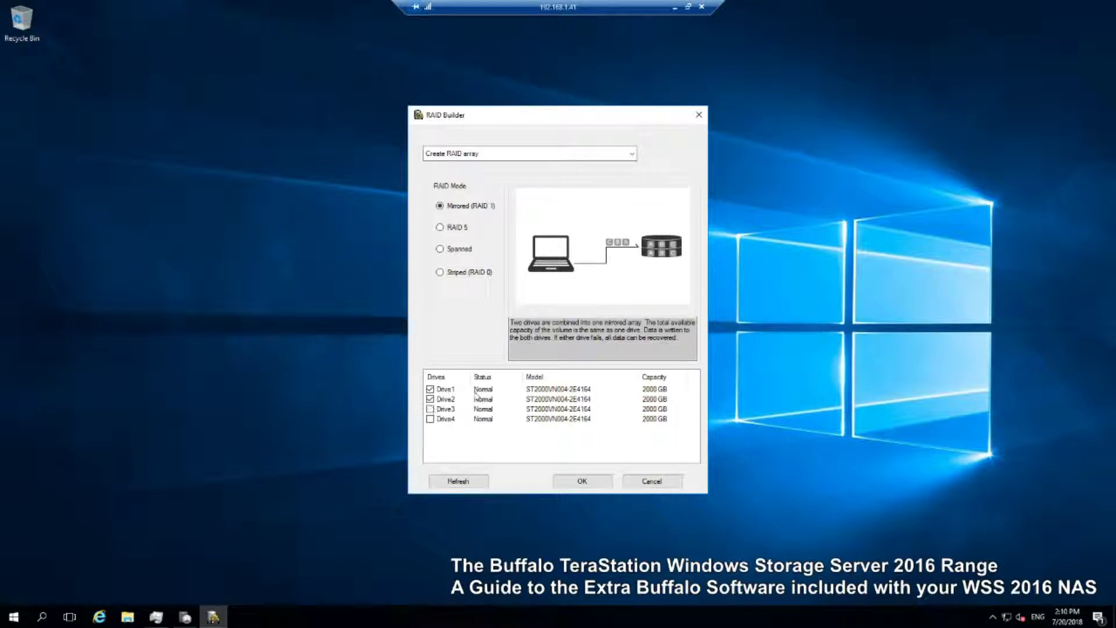
Step: Reselect Create RAID array, try building with no drives, dismiss the two-drive warning, and close RAID Builder
click(505, 158)
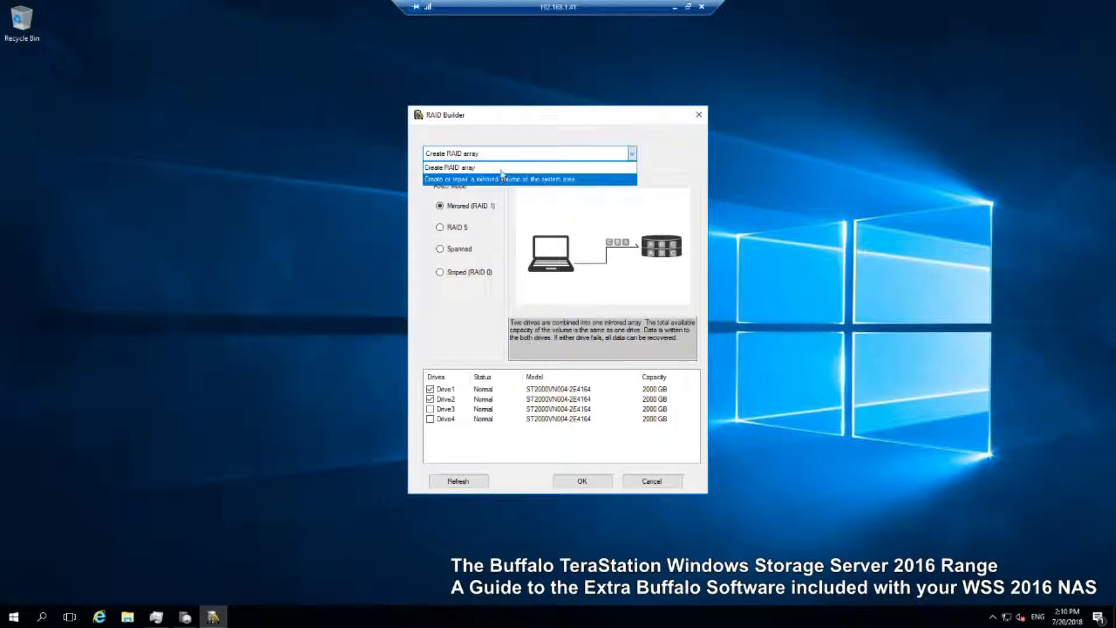
click(501, 169)
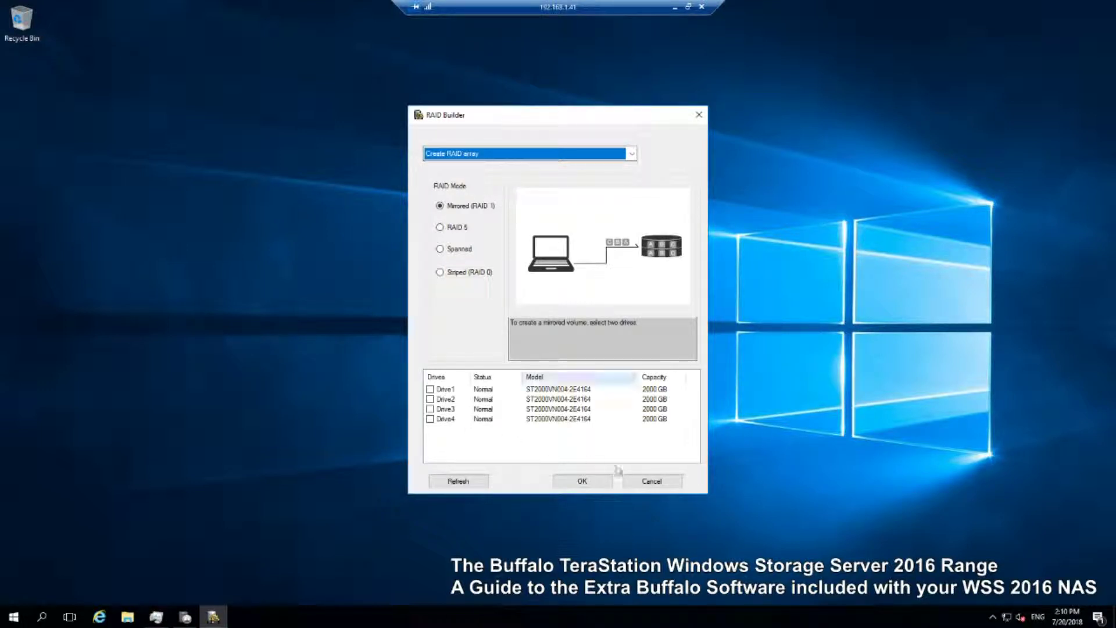
click(594, 483)
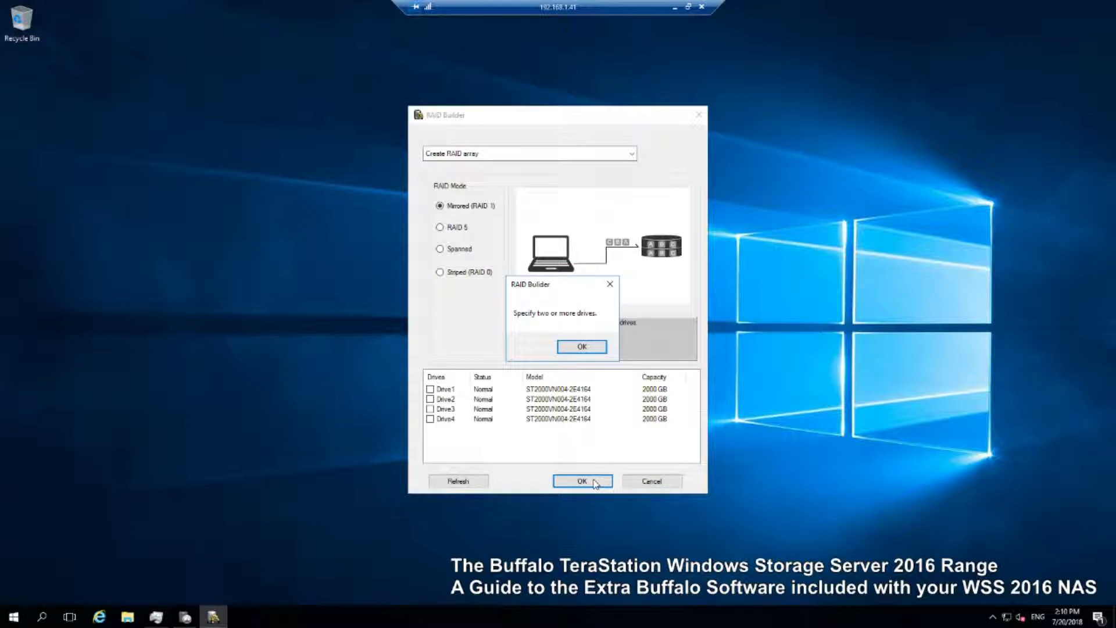
click(577, 349)
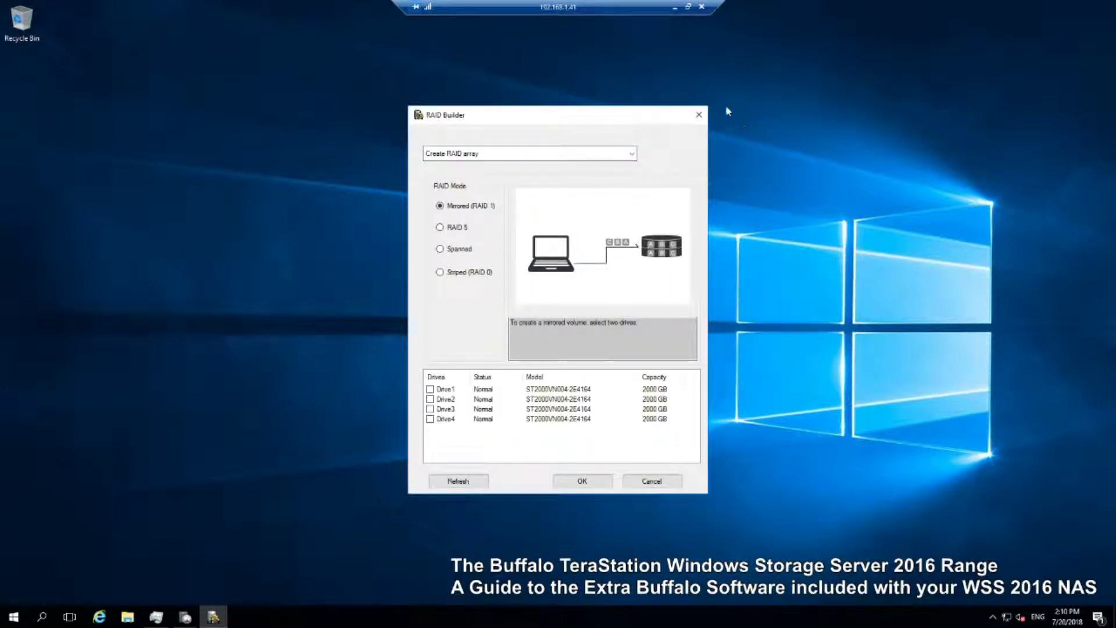
click(698, 114)
Step: Bring up the Start menu so the Buffalo tool tiles are visible
click(14, 617)
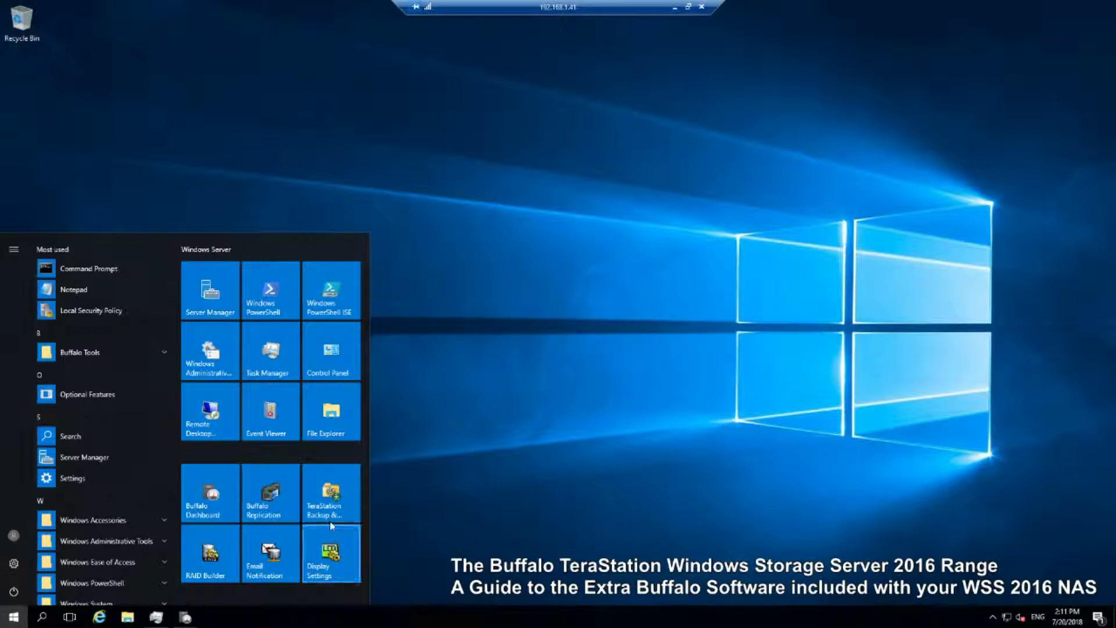
Step: Launch Buffalo Email Notification from its Start menu tile
click(283, 551)
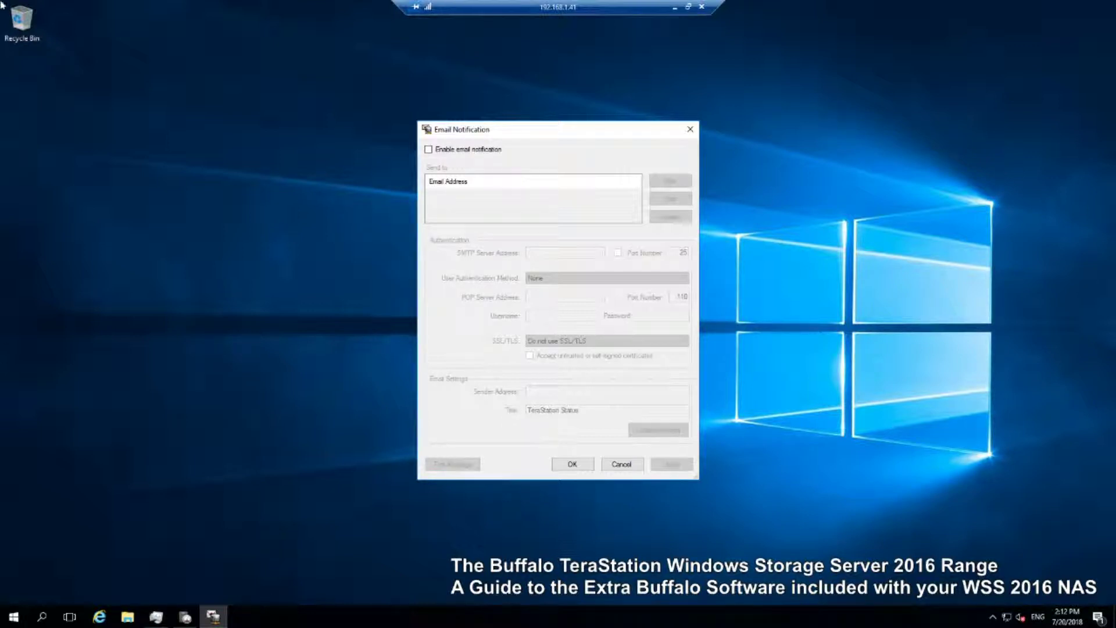
click(9, 621)
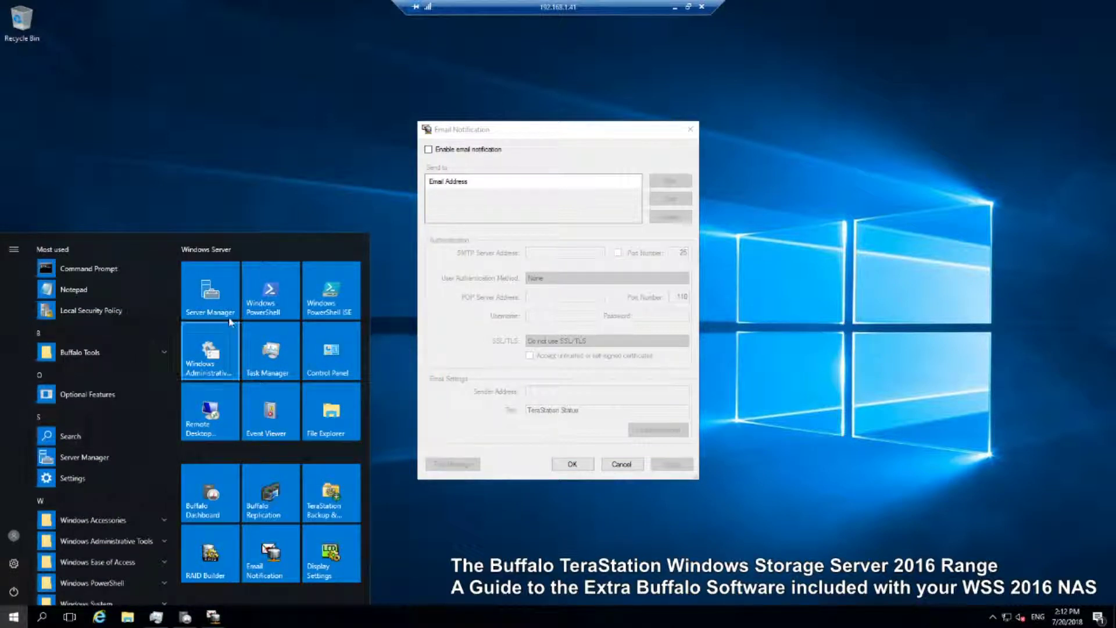
click(522, 169)
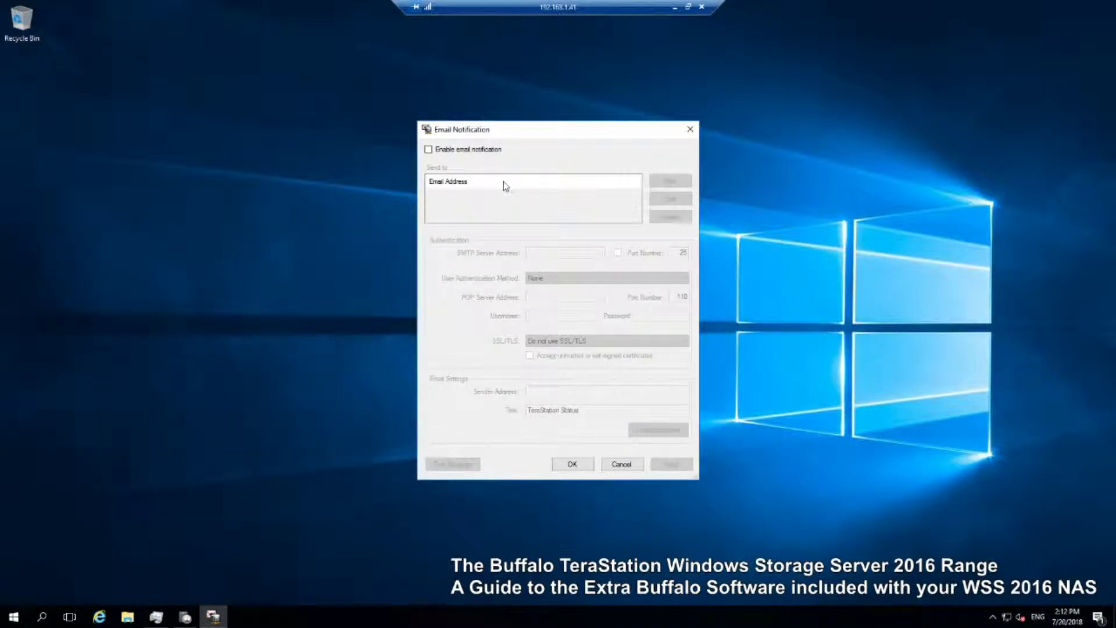
Step: Tick Enable email notification to reveal server and sender settings, then cancel without saving
click(429, 150)
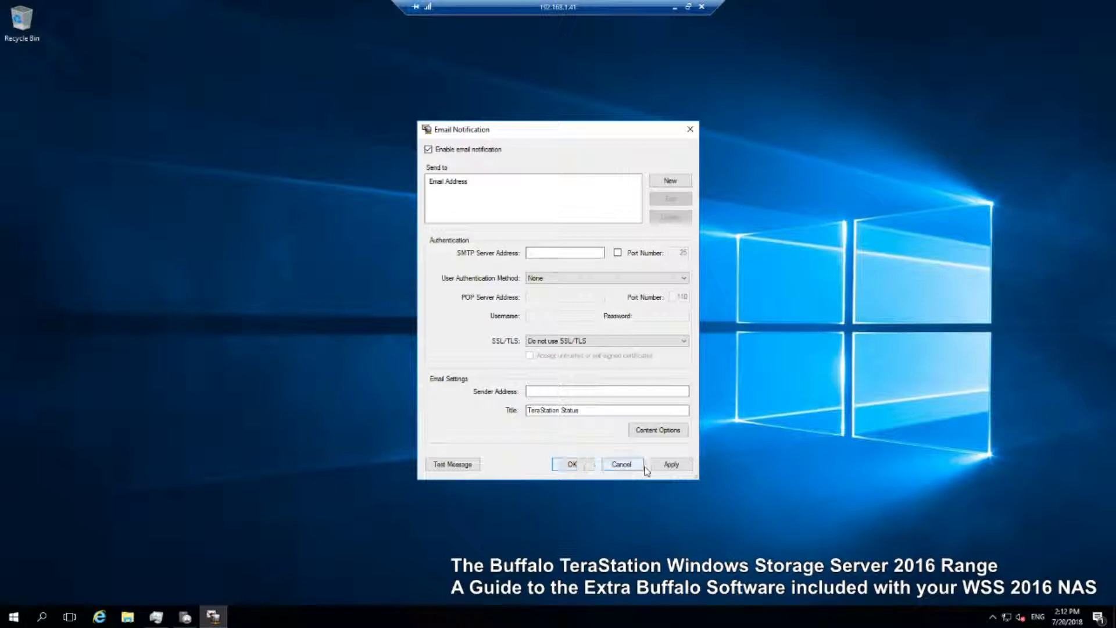
click(622, 464)
click(3, 619)
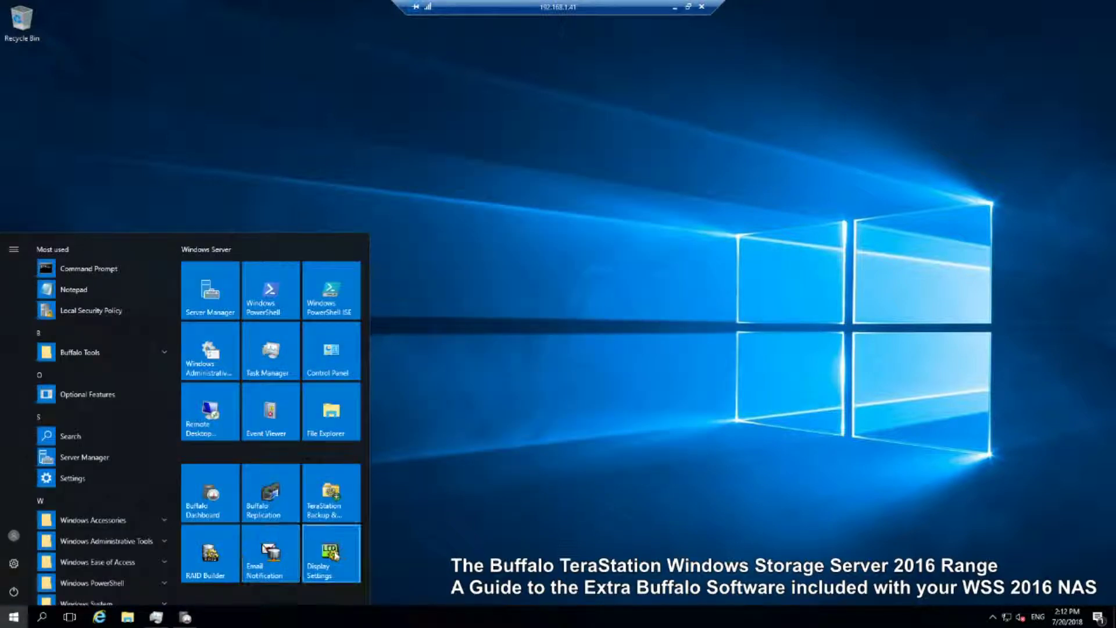
Step: Launch Display Settings, move its LCD options window toward the centre, then cancel unchanged
click(333, 555)
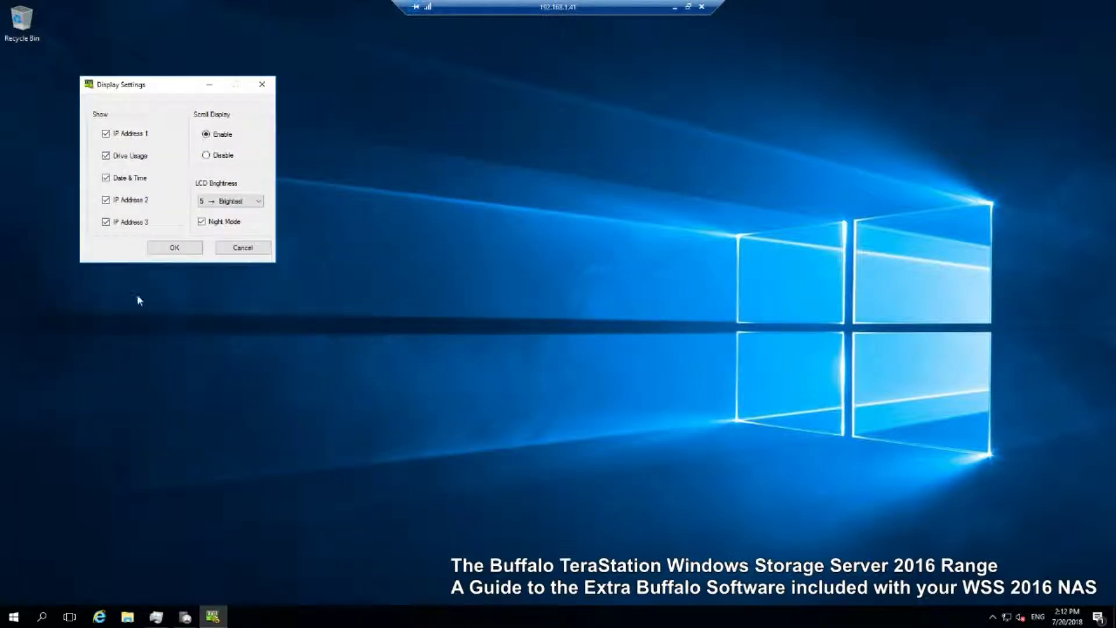
drag(177, 87, 362, 145)
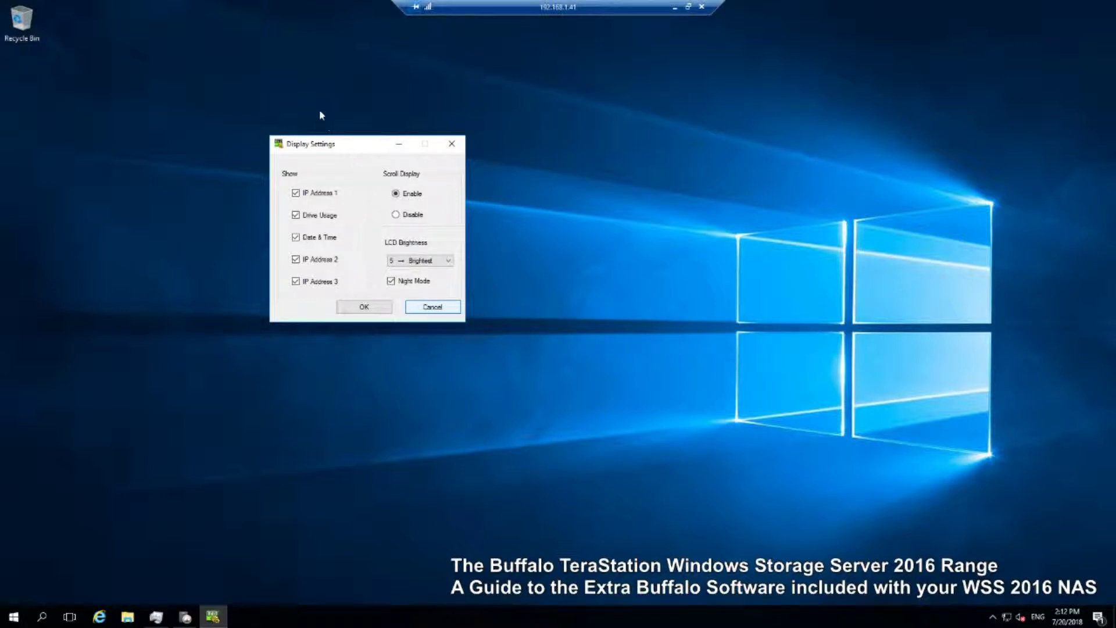
drag(365, 146, 445, 180)
click(512, 343)
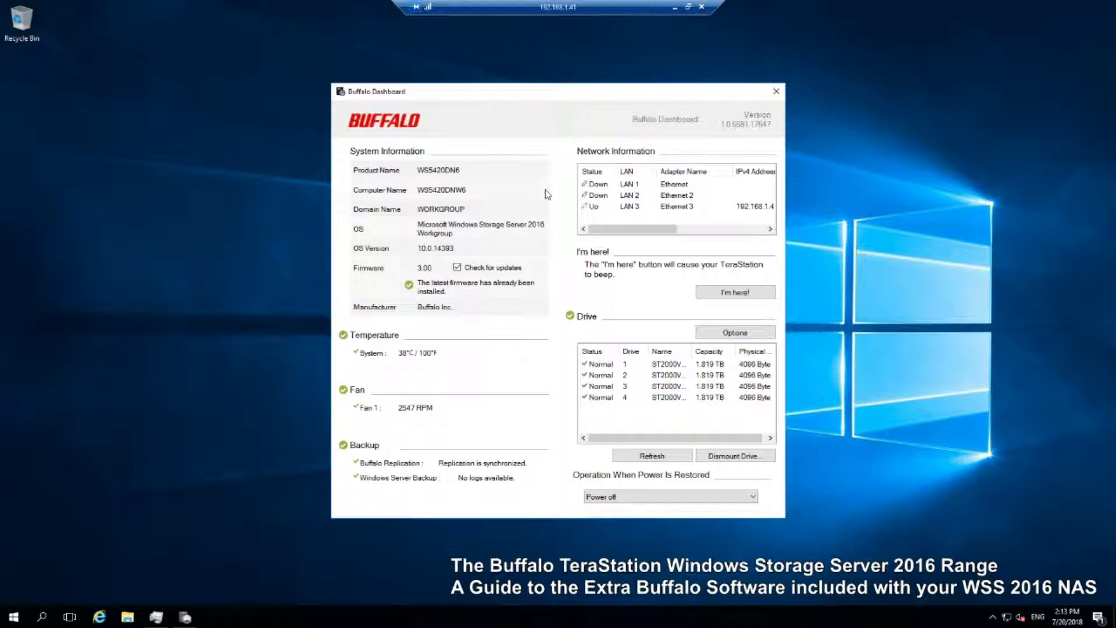
Step: Select LAN 3 and scroll Network Information right to check subnet mask, gateway and 10 Gbps speed
click(677, 209)
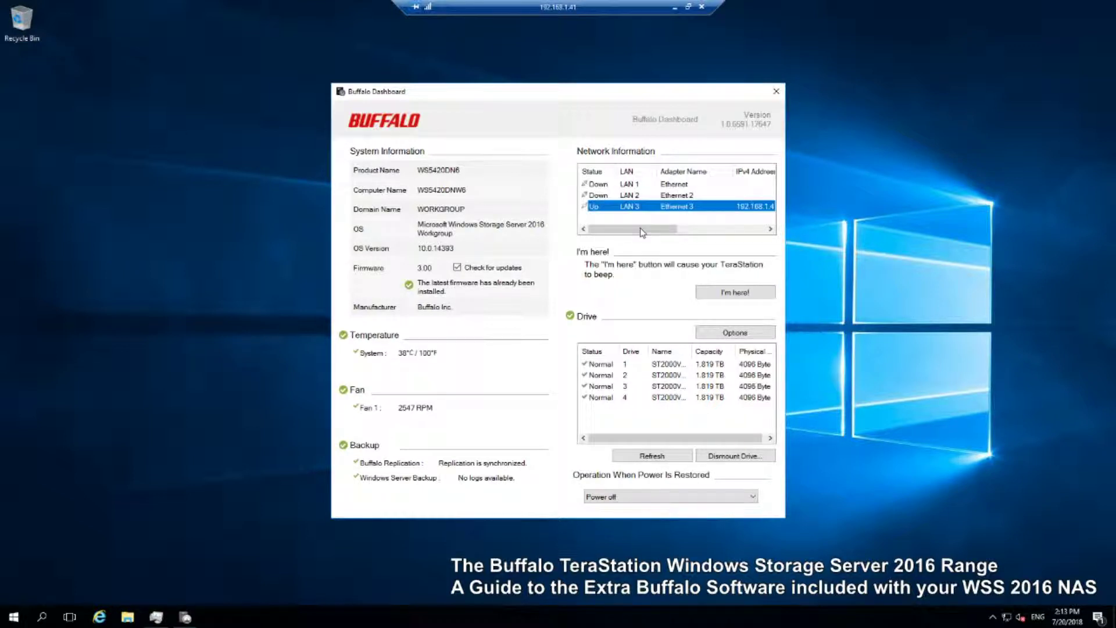
drag(644, 229, 764, 233)
click(657, 233)
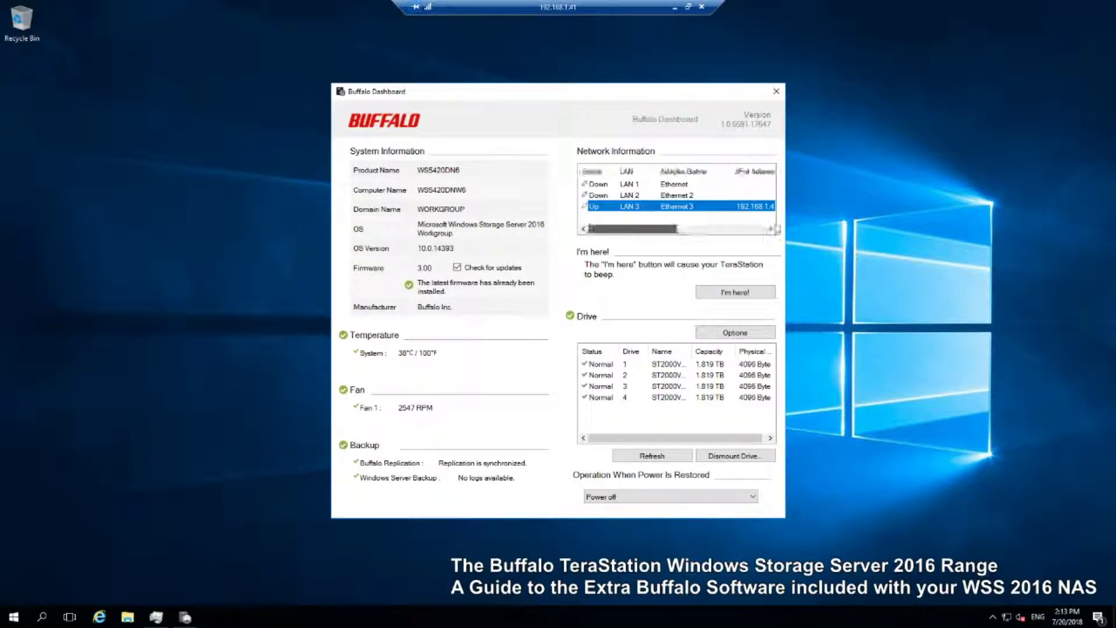
click(712, 227)
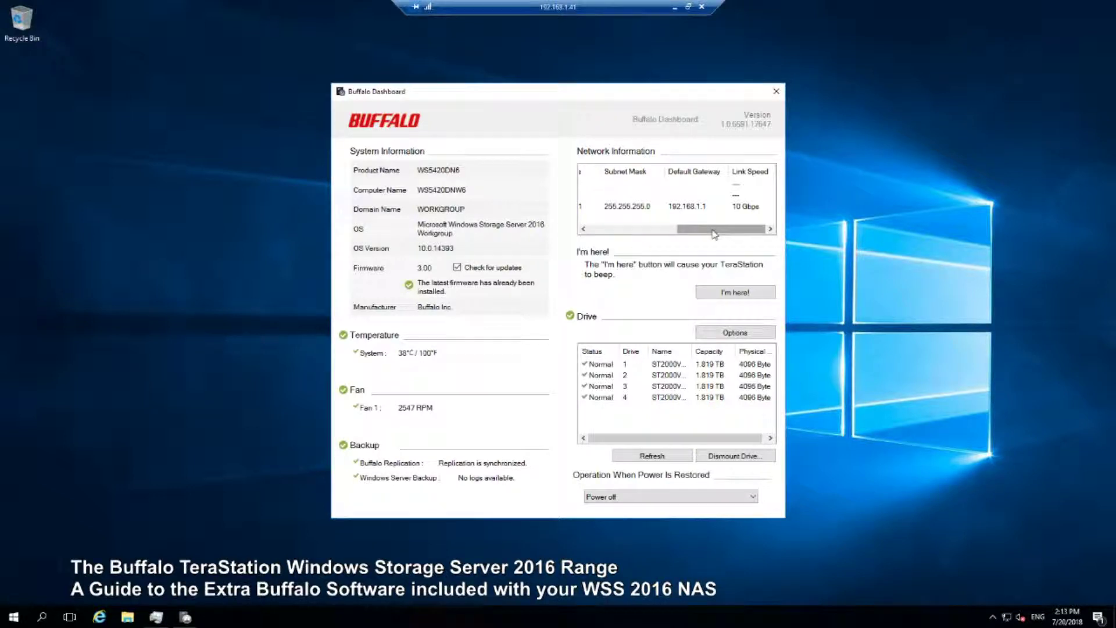
drag(714, 233, 587, 233)
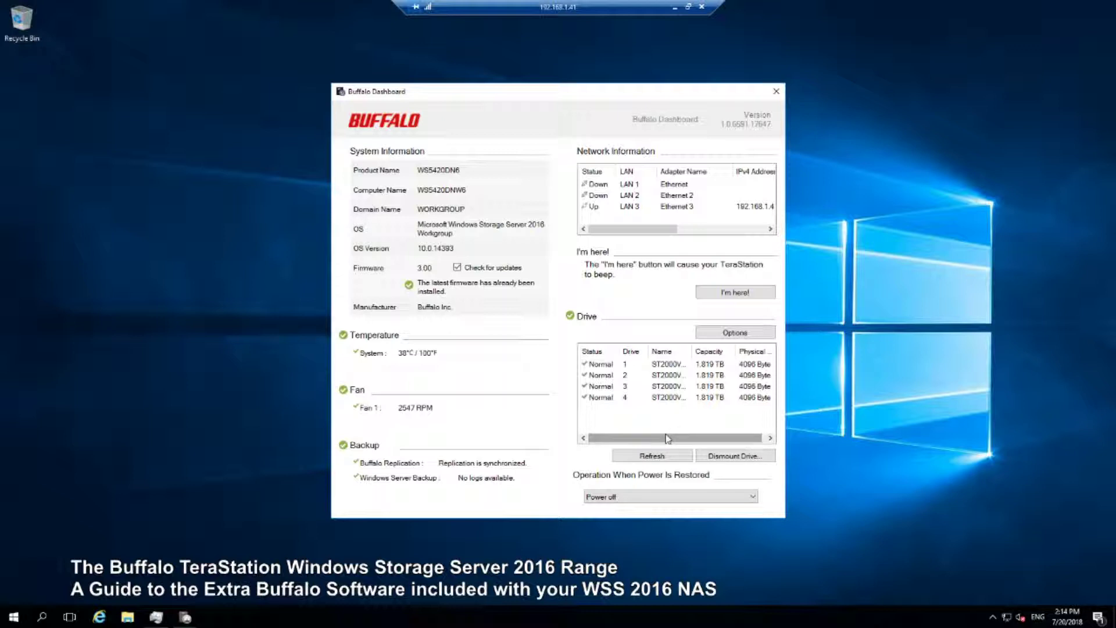
click(654, 386)
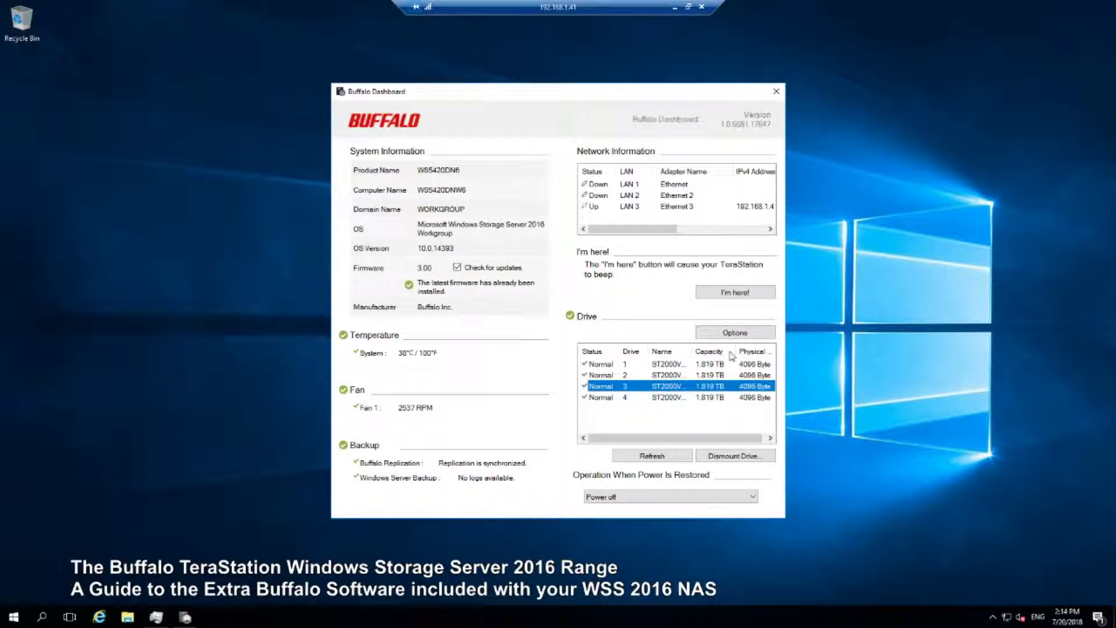
click(727, 334)
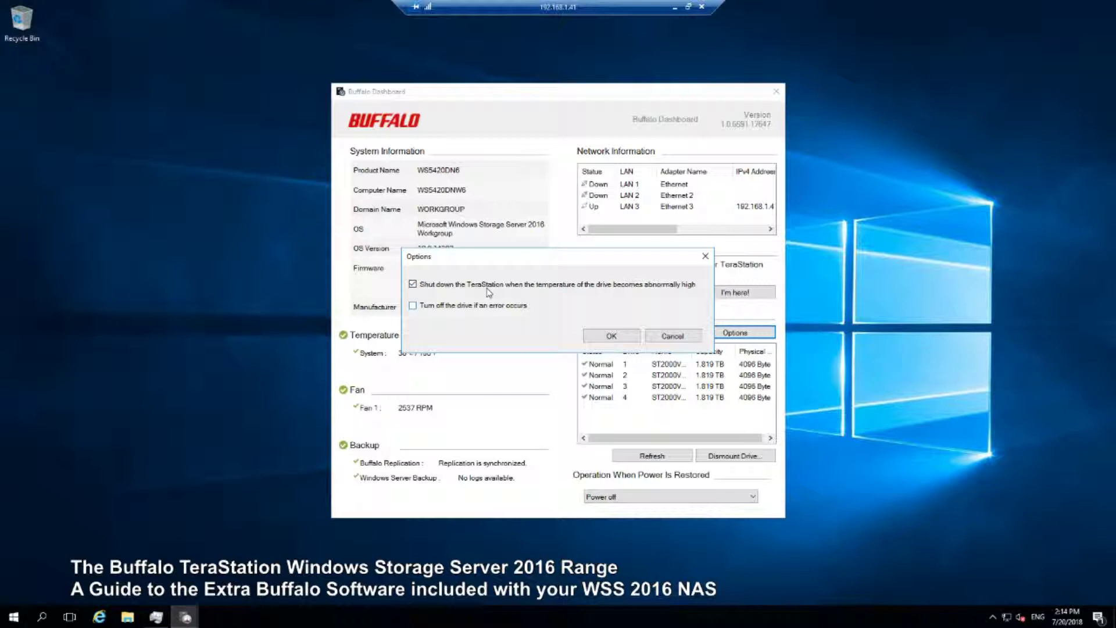
click(705, 256)
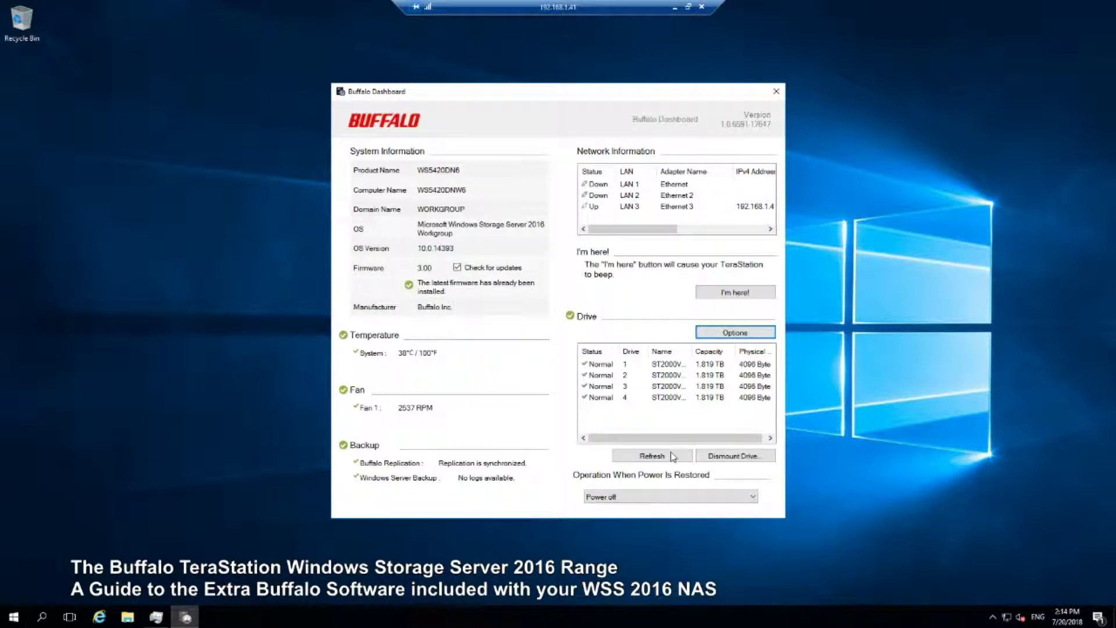
click(638, 496)
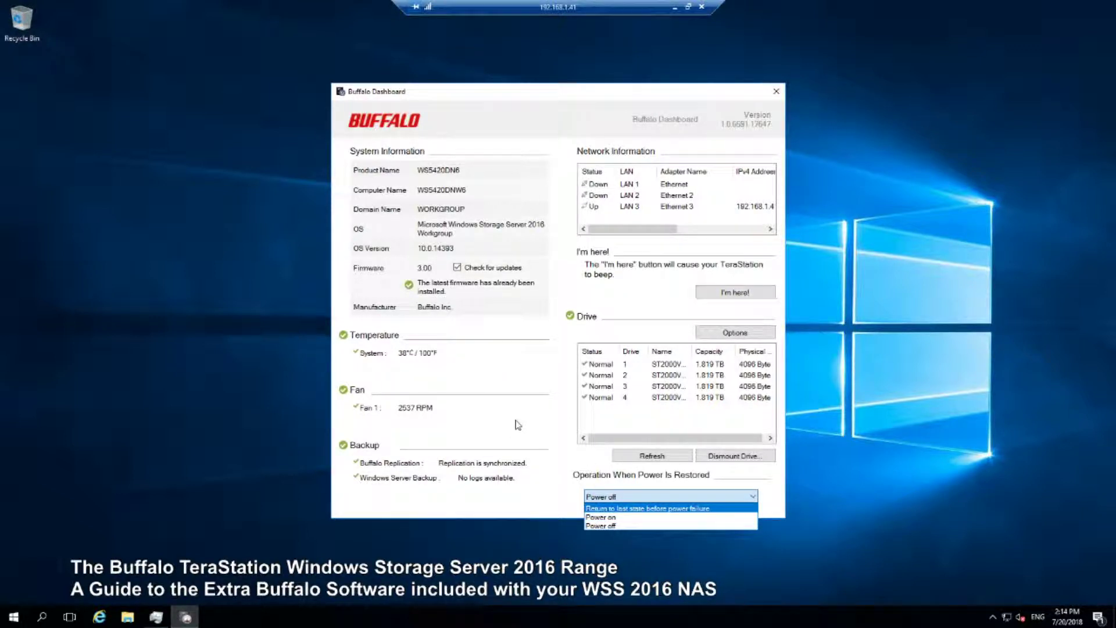
click(438, 485)
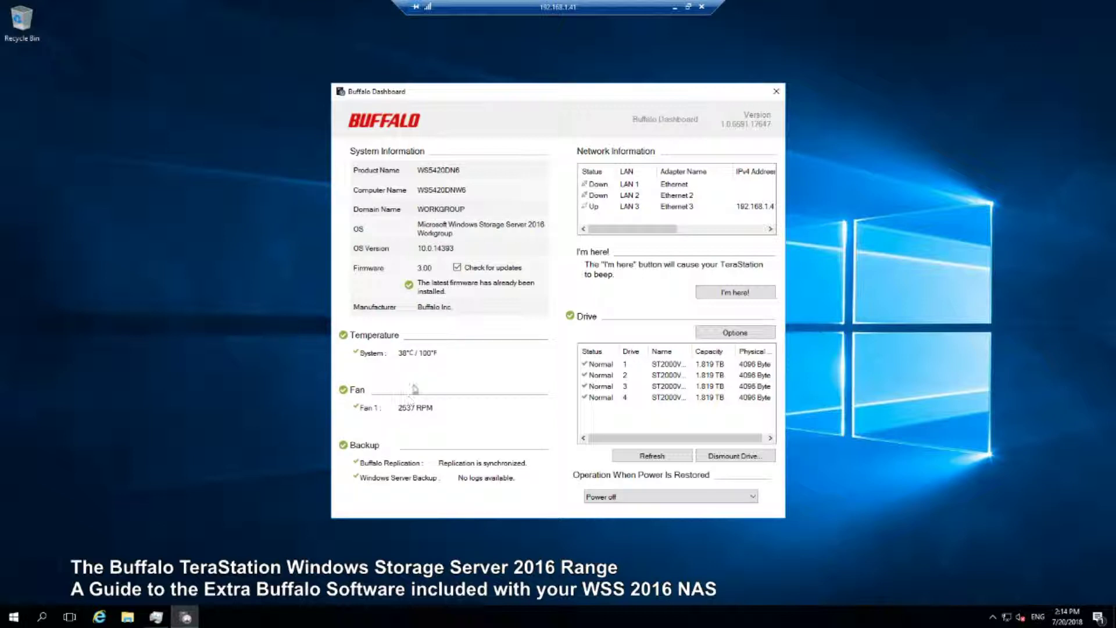
click(14, 616)
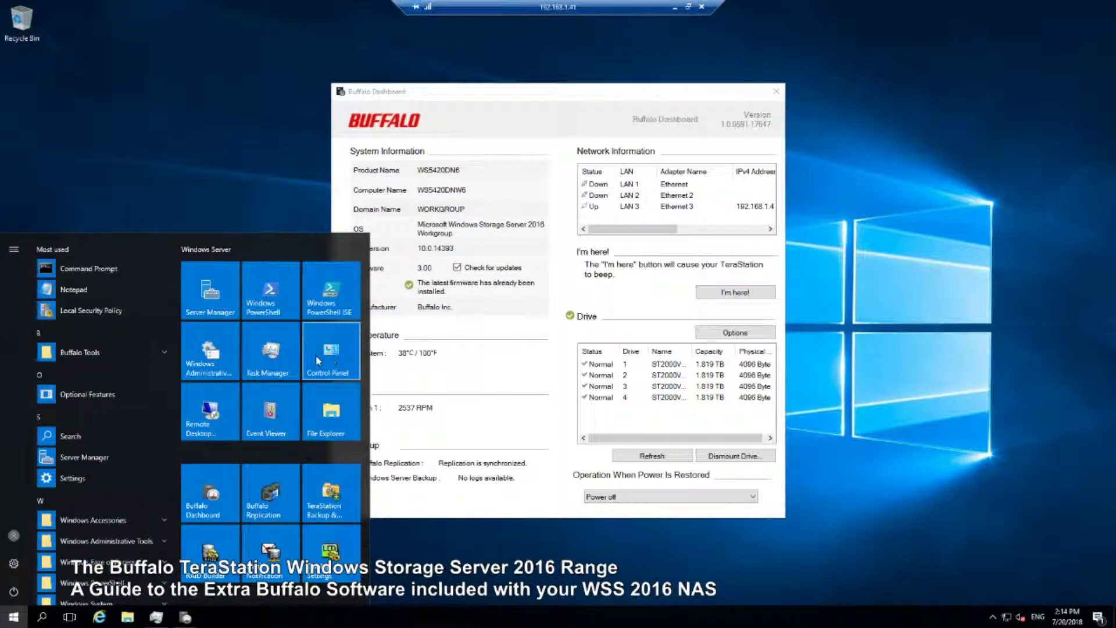
Step: Open the Administrative Tools folder and arrange it to the right of Buffalo Dashboard
click(227, 354)
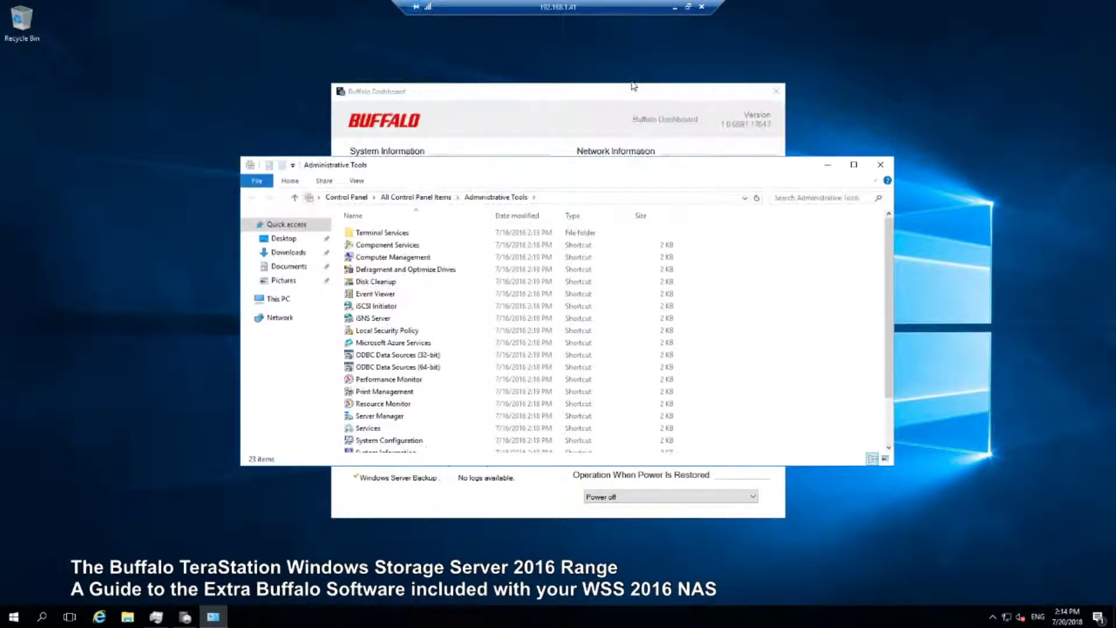
click(633, 86)
drag(634, 86, 534, 82)
drag(781, 165, 925, 163)
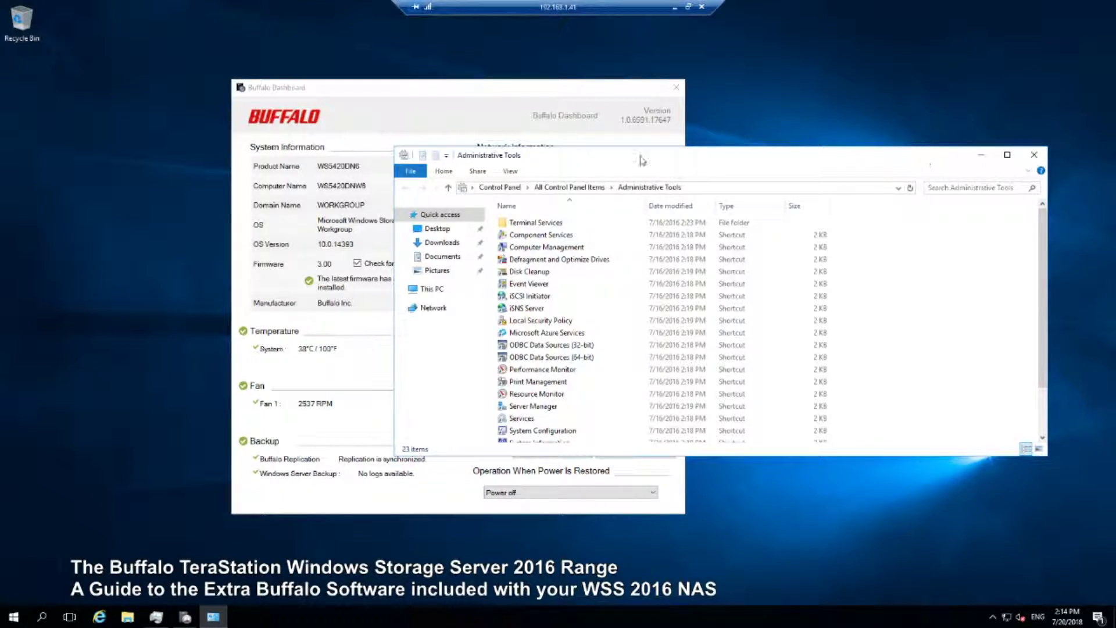
click(607, 86)
Step: Drag the Buffalo Dashboard down-right, in front of the Administrative Tools folder
drag(775, 136, 996, 144)
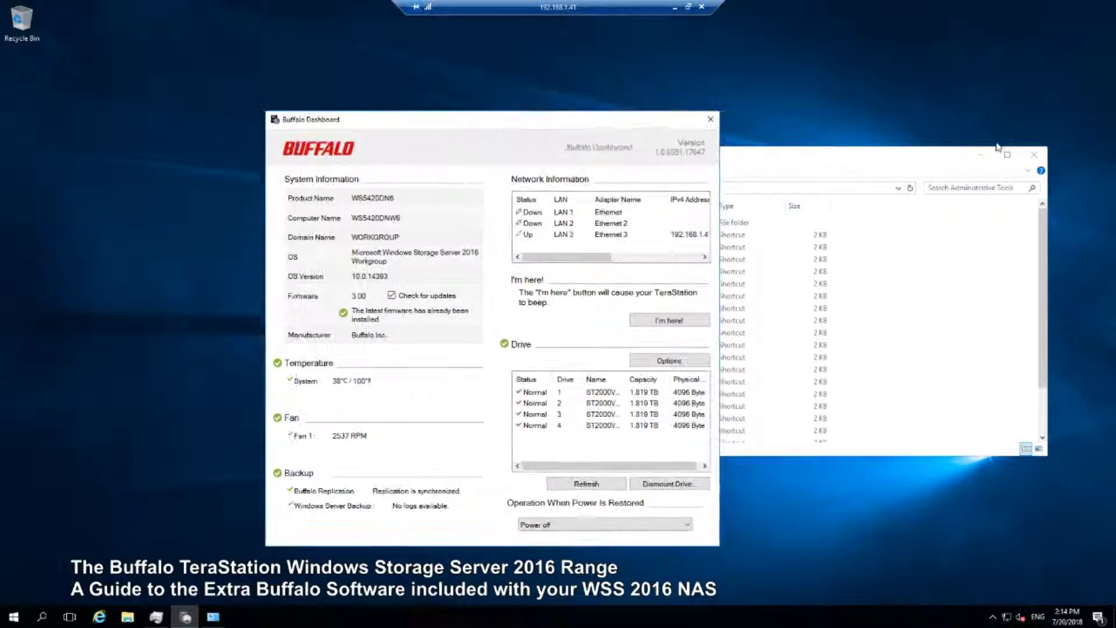